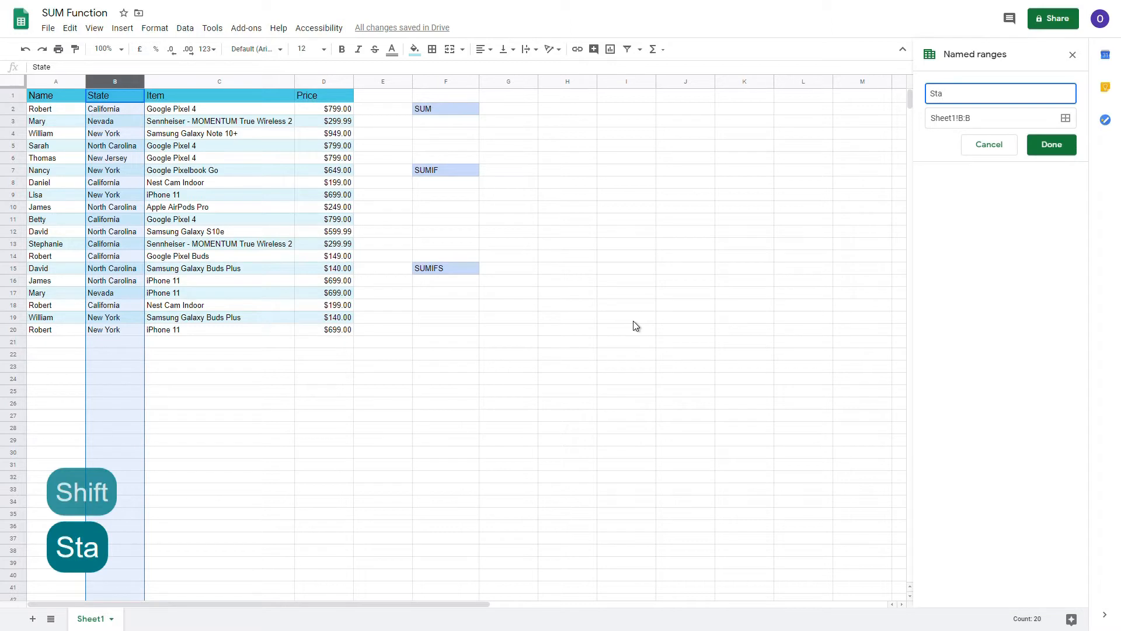
Step: Save column B as the named range State, and define column C as the named range Item
{"action": "type", "text": "te"}
{"action": "left_click", "coordinate": [1032, 143]}
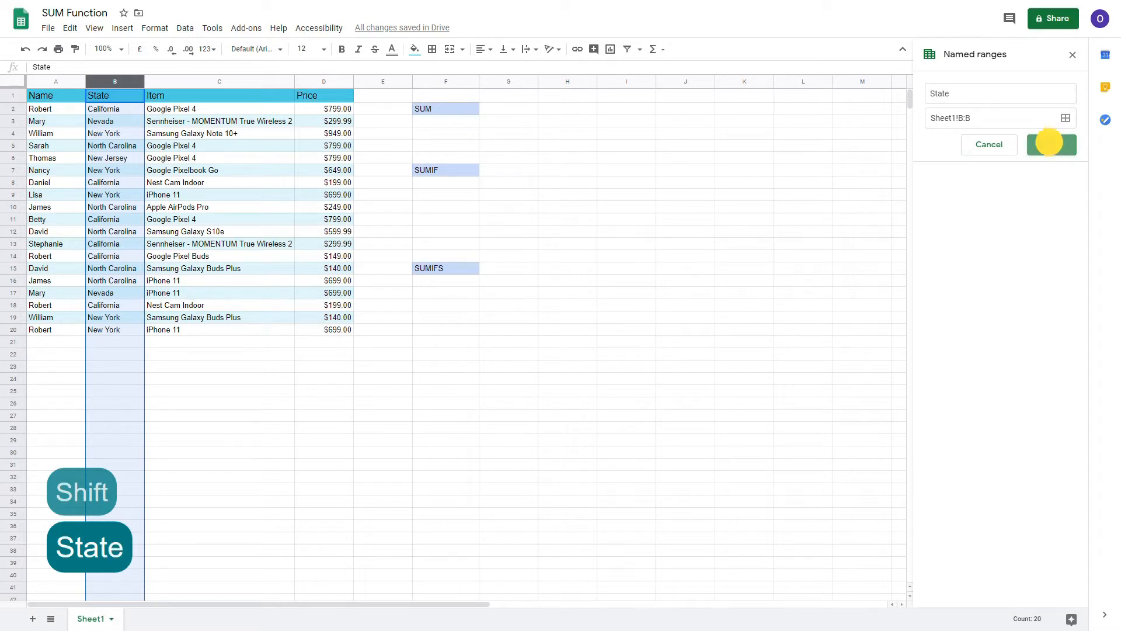
{"action": "left_click", "coordinate": [225, 81]}
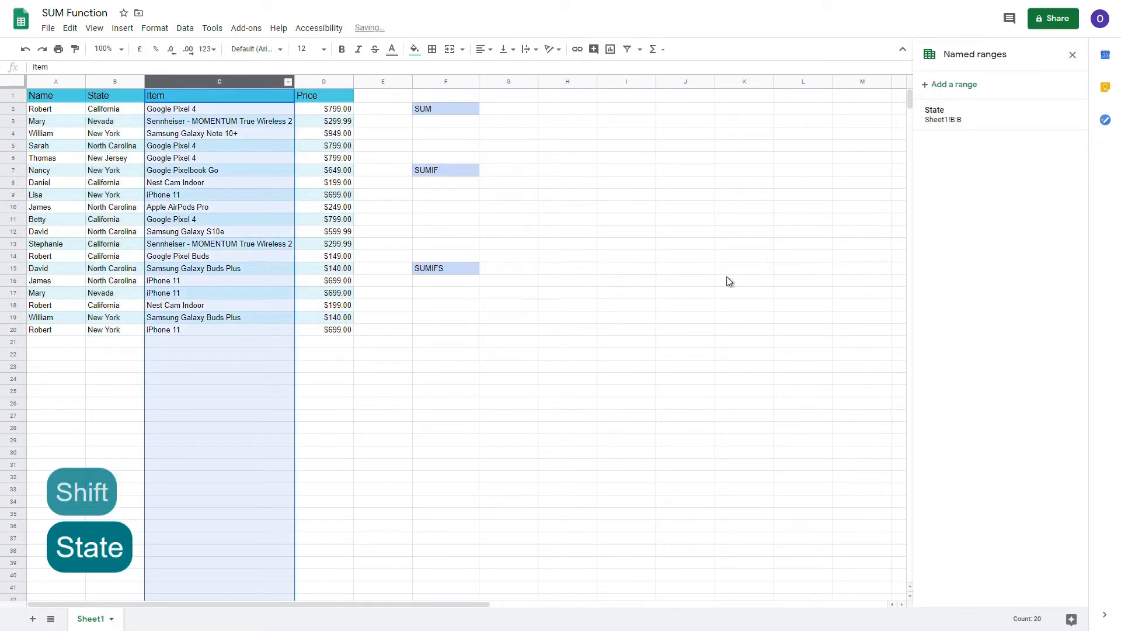
{"action": "left_click", "coordinate": [968, 86]}
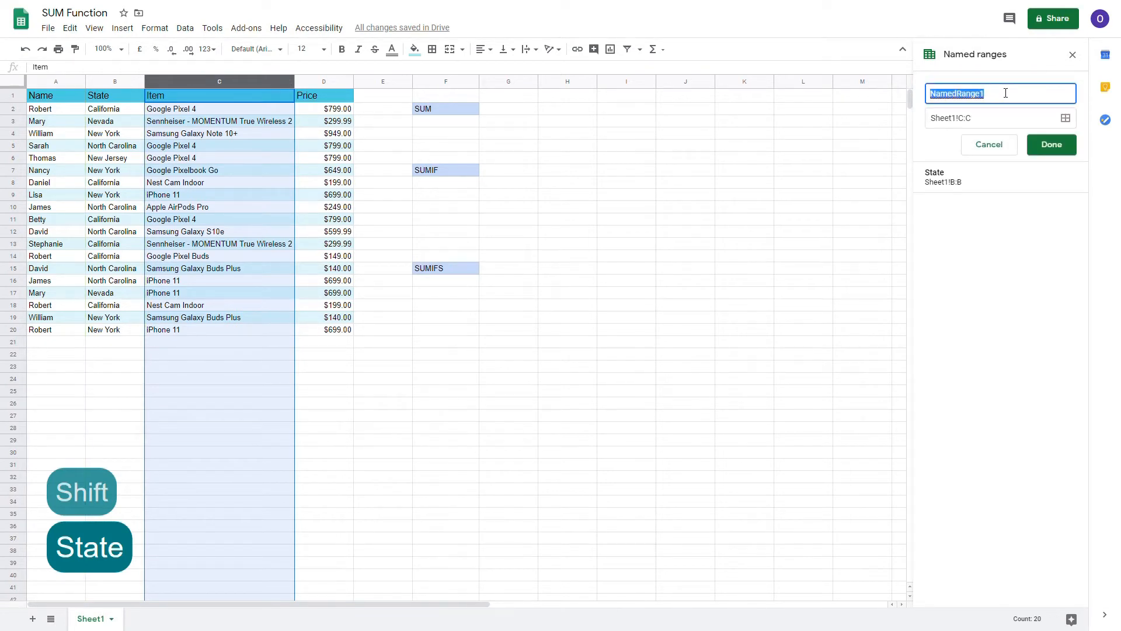
{"action": "type", "text": "Ite"}
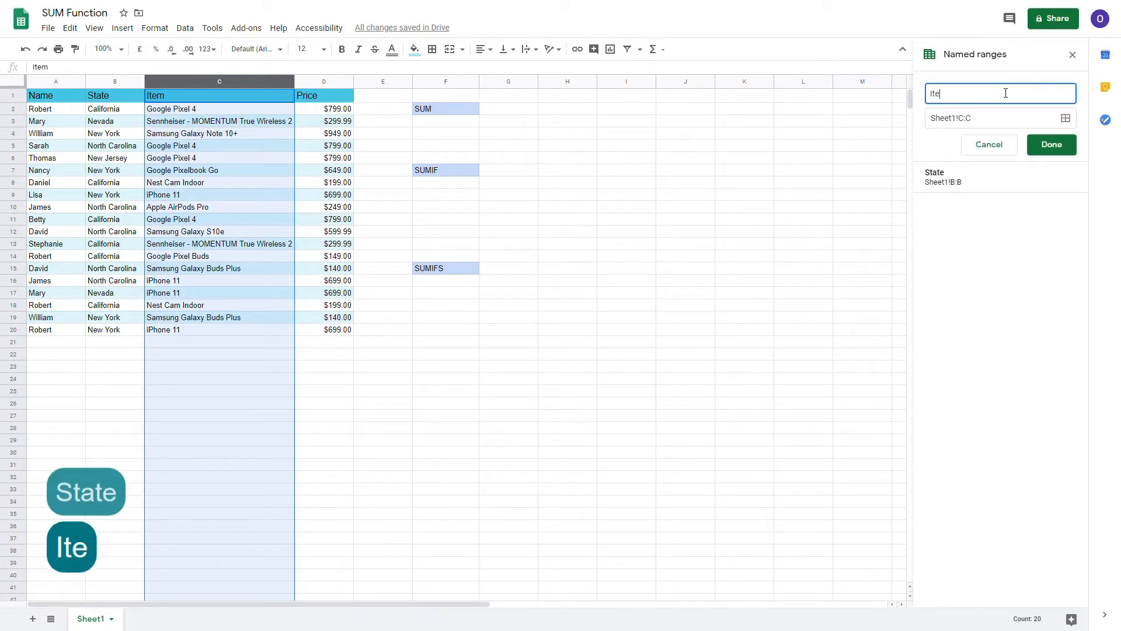
{"action": "type", "text": "m"}
{"action": "left_click", "coordinate": [1051, 140]}
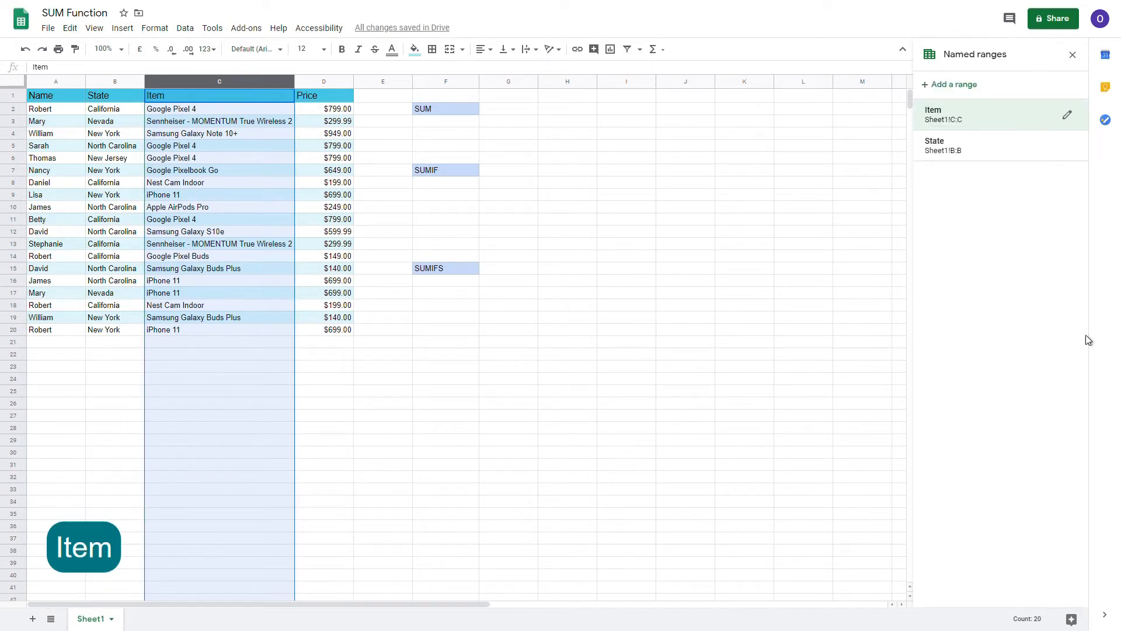
{"action": "left_click", "coordinate": [1072, 55]}
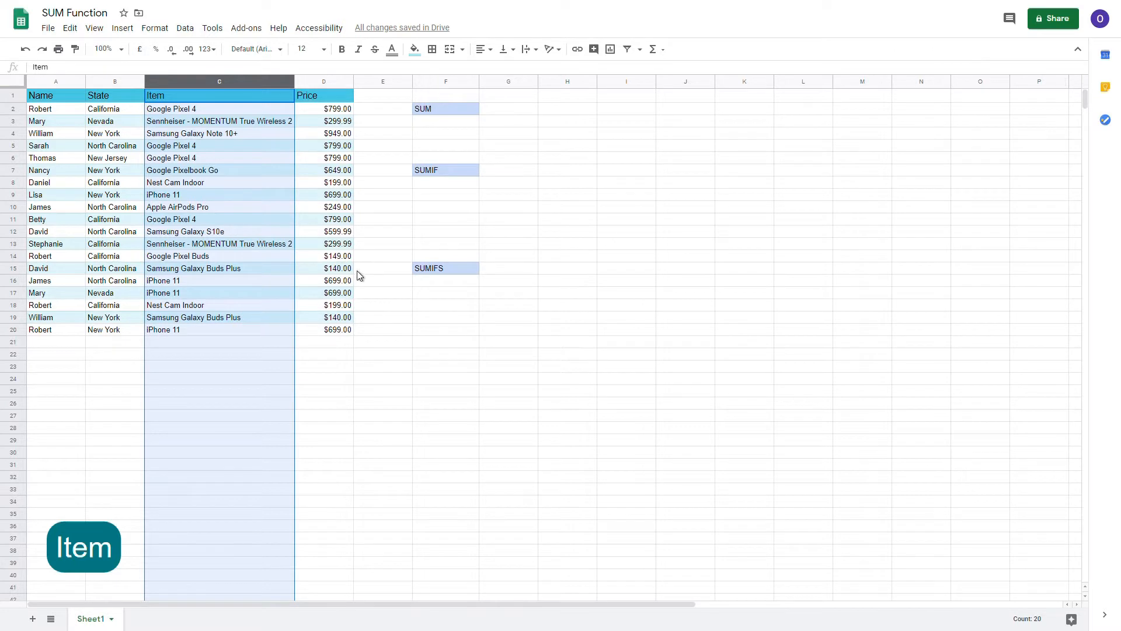
Step: Enter the formula =sum(D:D) in cell H3 to total the whole Price column
{"action": "left_click", "coordinate": [626, 161]}
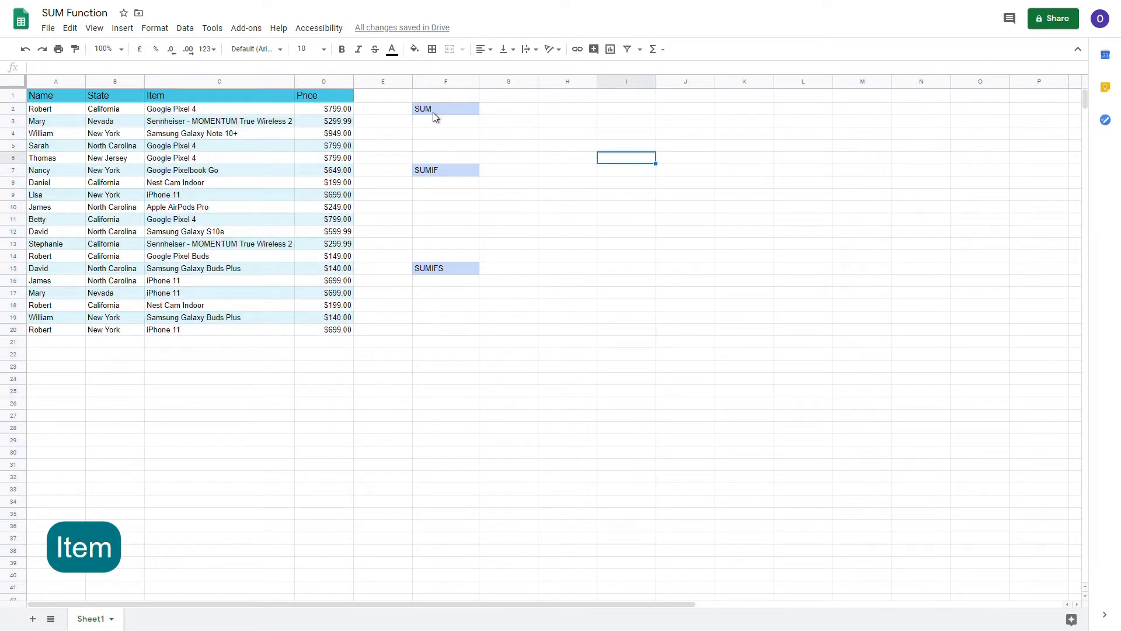
{"action": "left_click", "coordinate": [543, 121]}
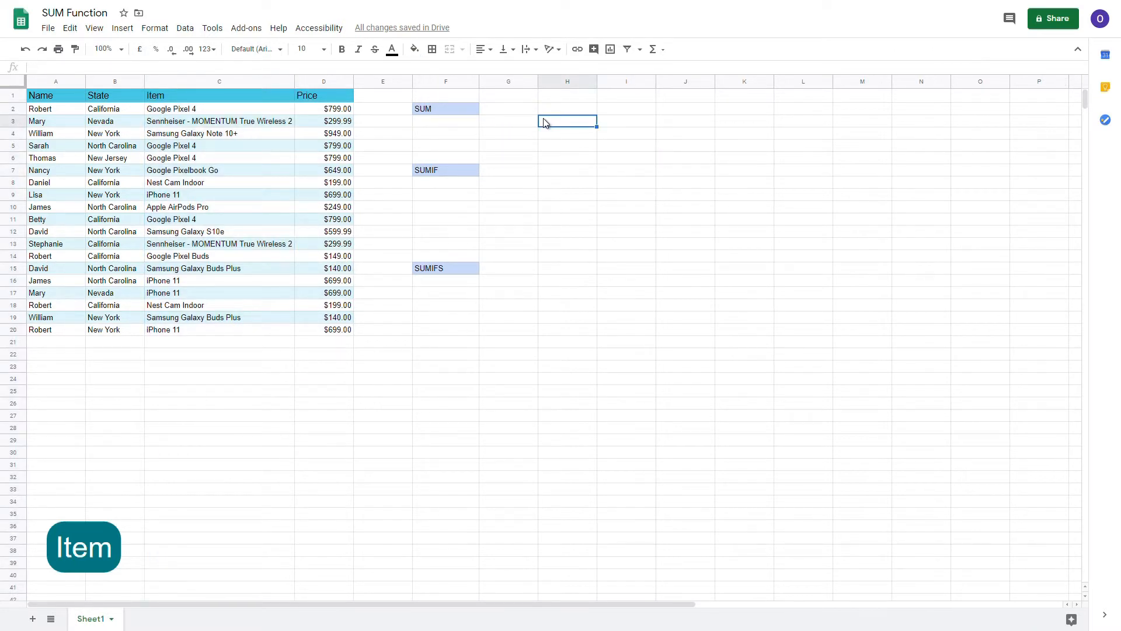
{"action": "type", "text": "="}
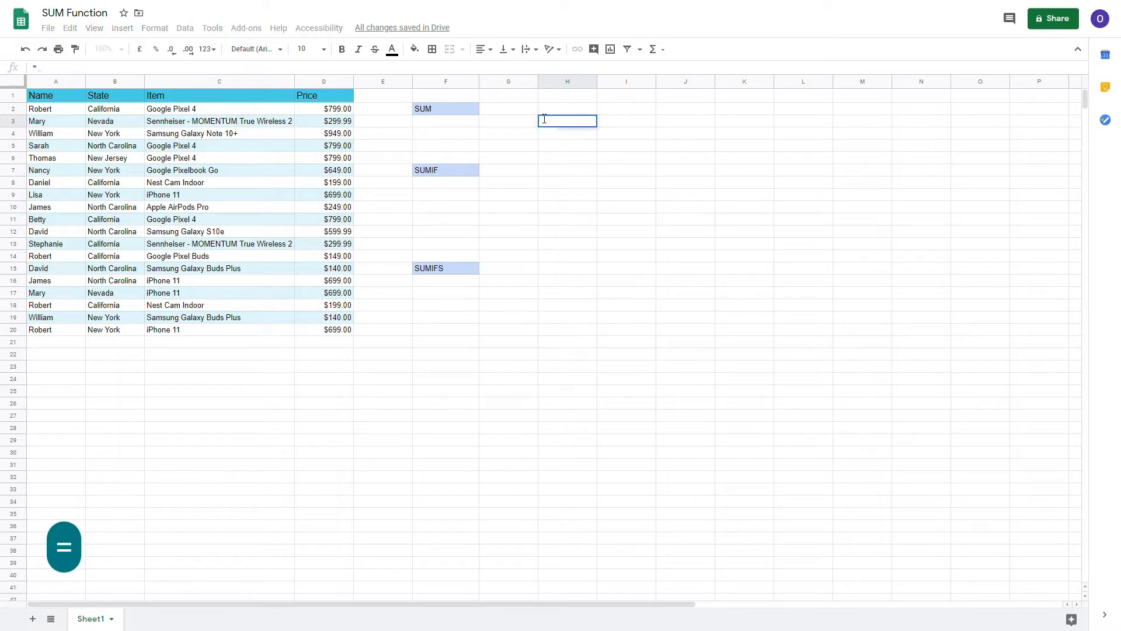
{"action": "type", "text": "su"}
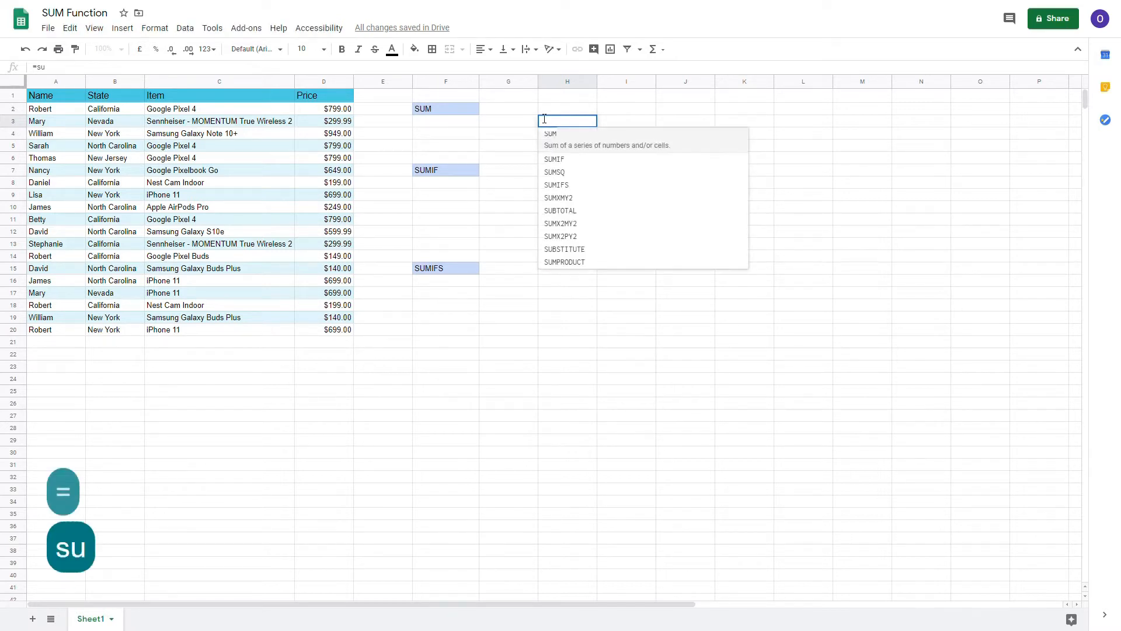
{"action": "type", "text": "m("}
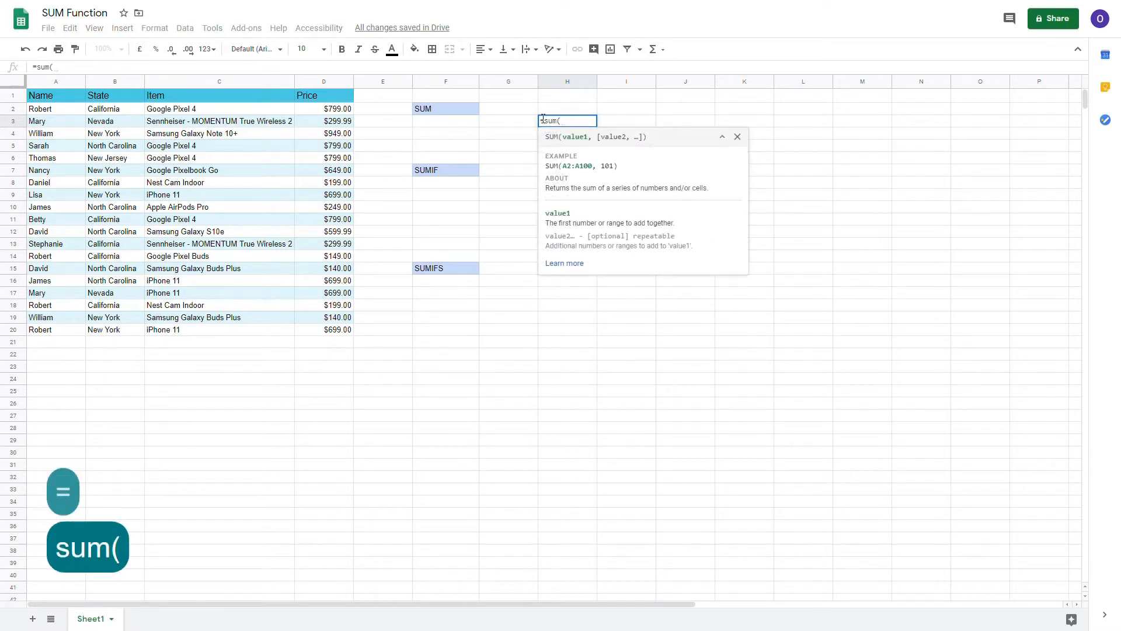
{"action": "left_click", "coordinate": [314, 82]}
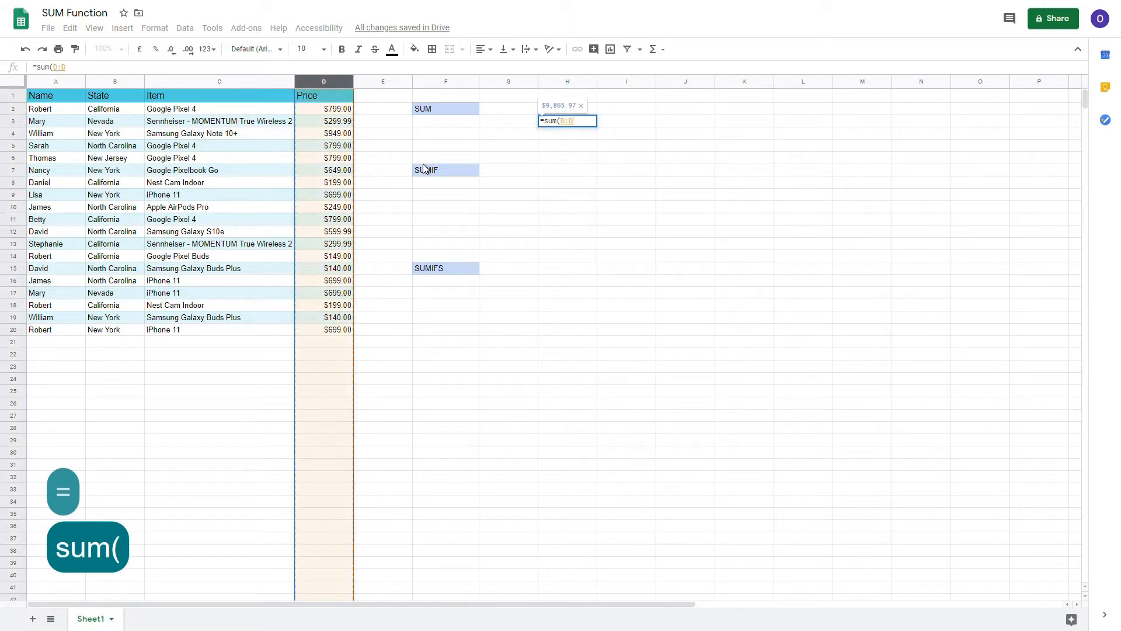
{"action": "type", "text": ")"}
{"action": "key", "text": "Return"}
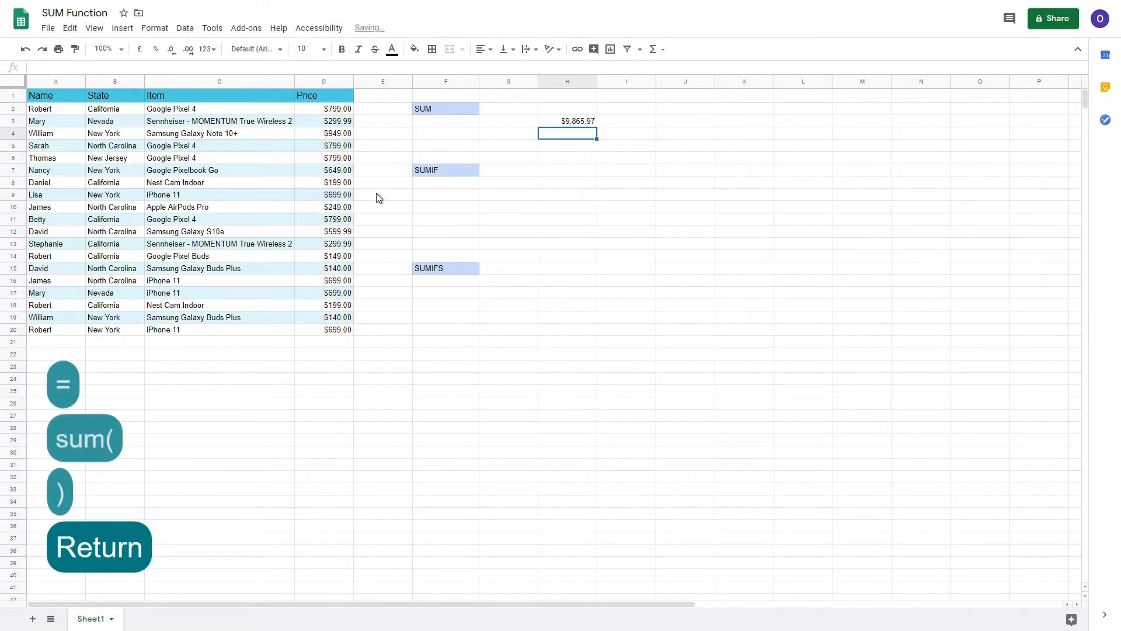
Step: Add 1000 as a second value to the SUM formula in cell H3, making it =sum(D:D,1000)
{"action": "left_click", "coordinate": [583, 123]}
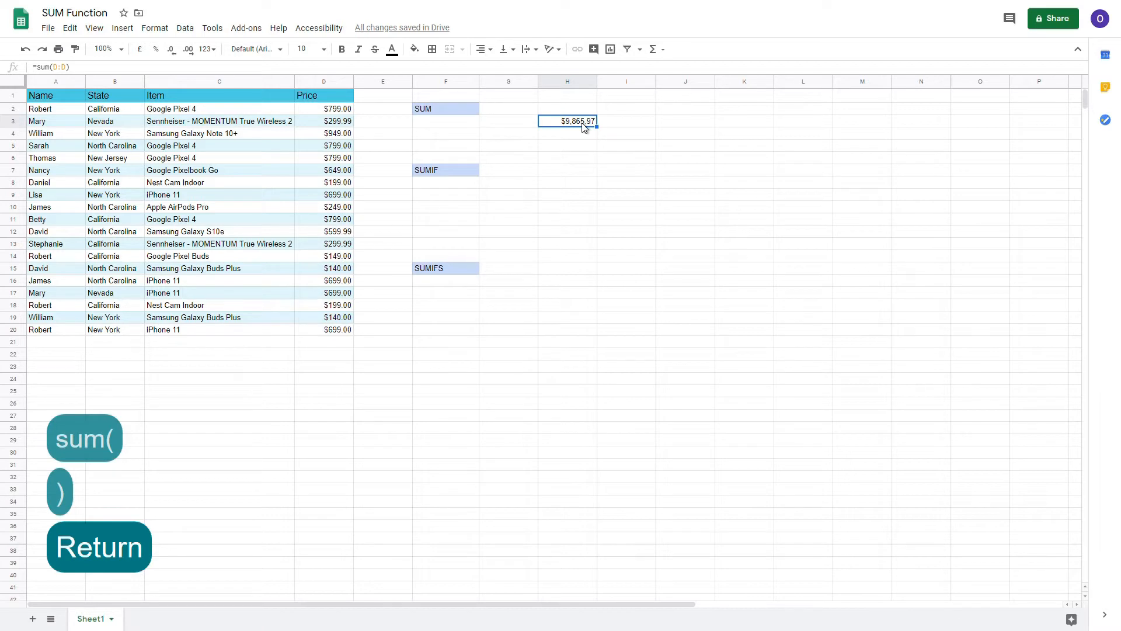
{"action": "double_click", "coordinate": [581, 121]}
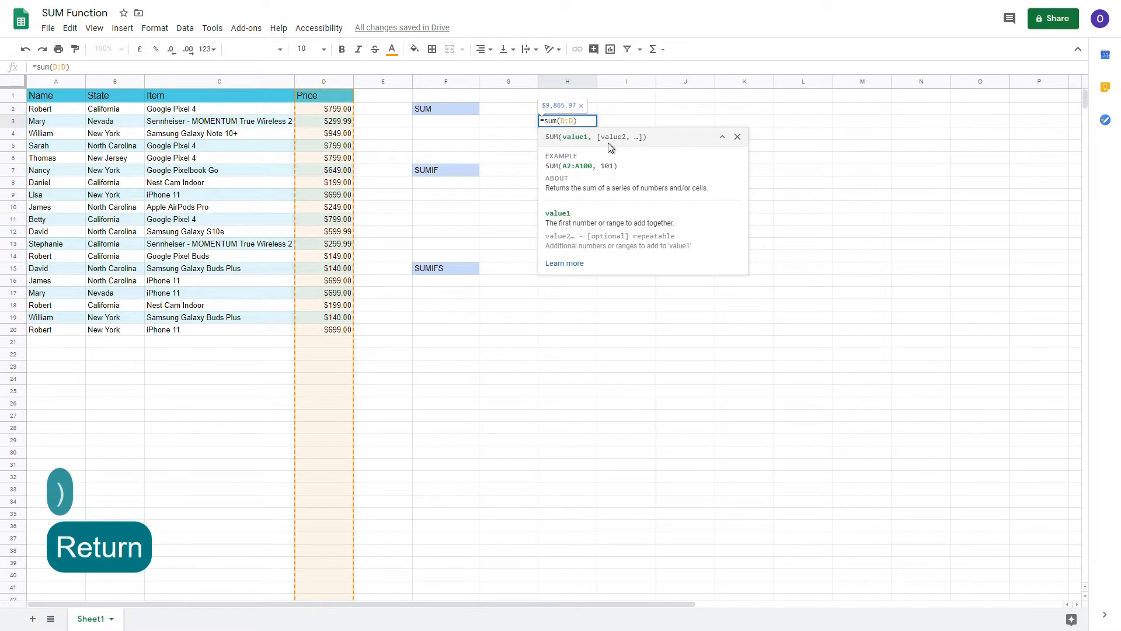
{"action": "type", "text": ","}
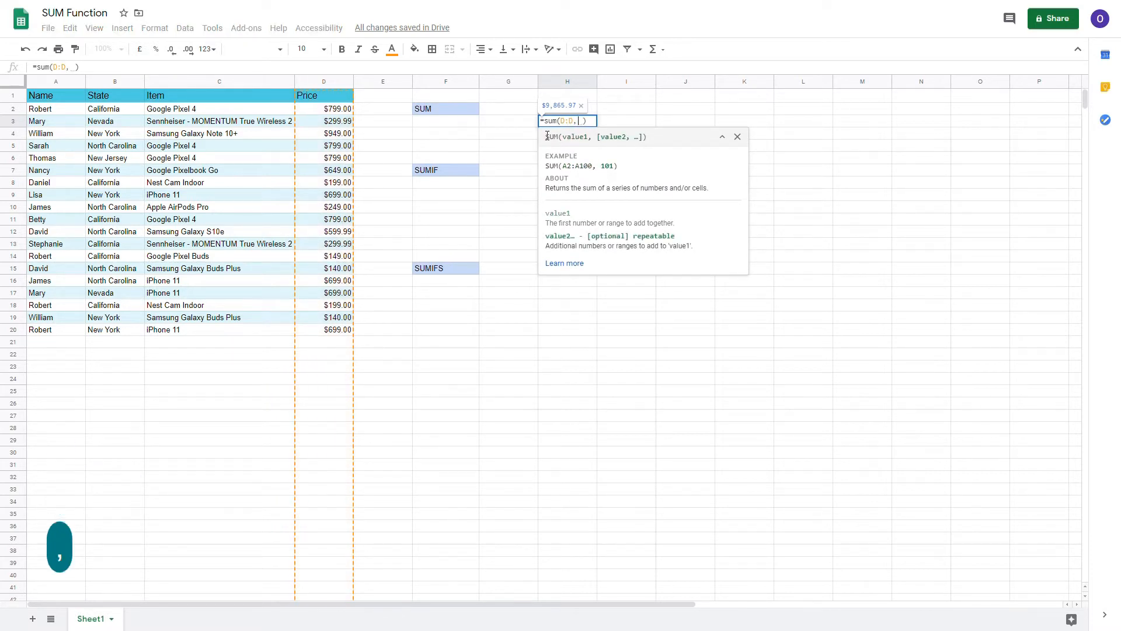
{"action": "type", "text": "1000"}
{"action": "key", "text": "Return"}
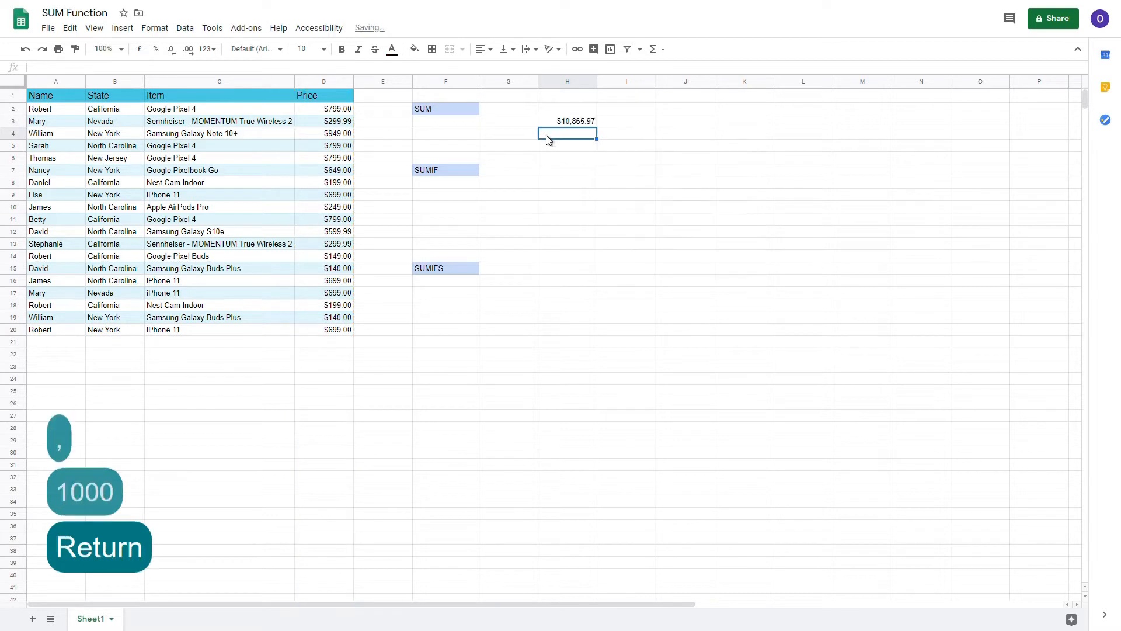
Step: Remove the extra 1000 from the formula in cell H3 so it reads =sum(D:D)
{"action": "double_click", "coordinate": [571, 120]}
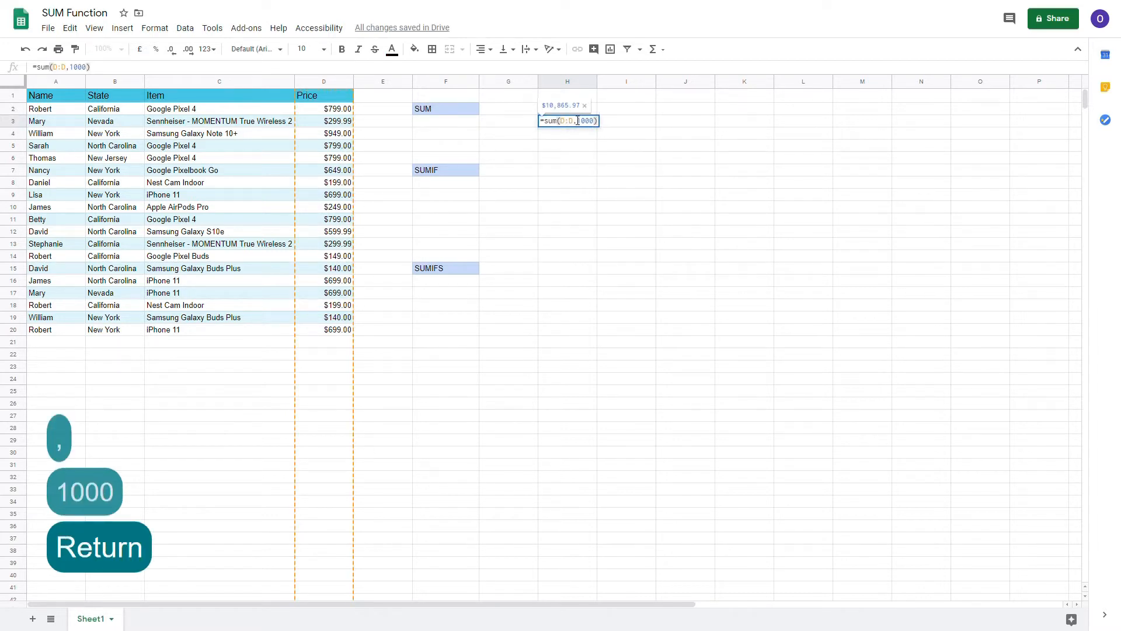
{"action": "left_click_drag", "start_coordinate": [574, 121], "coordinate": [614, 121]}
{"action": "key", "text": "BackSpace"}
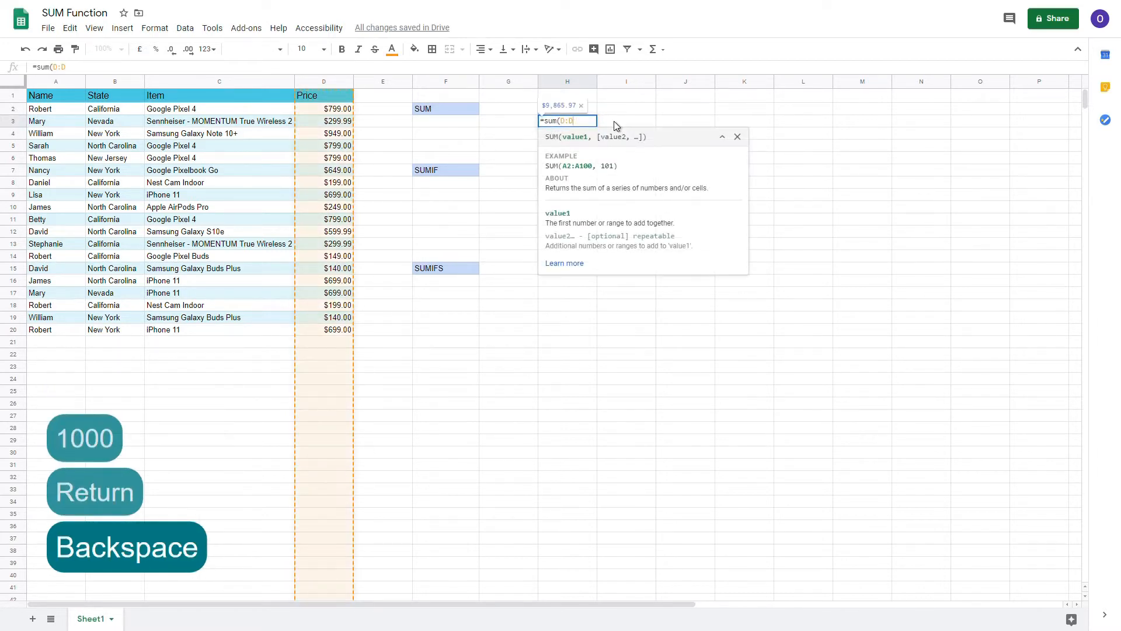
{"action": "type", "text": ")"}
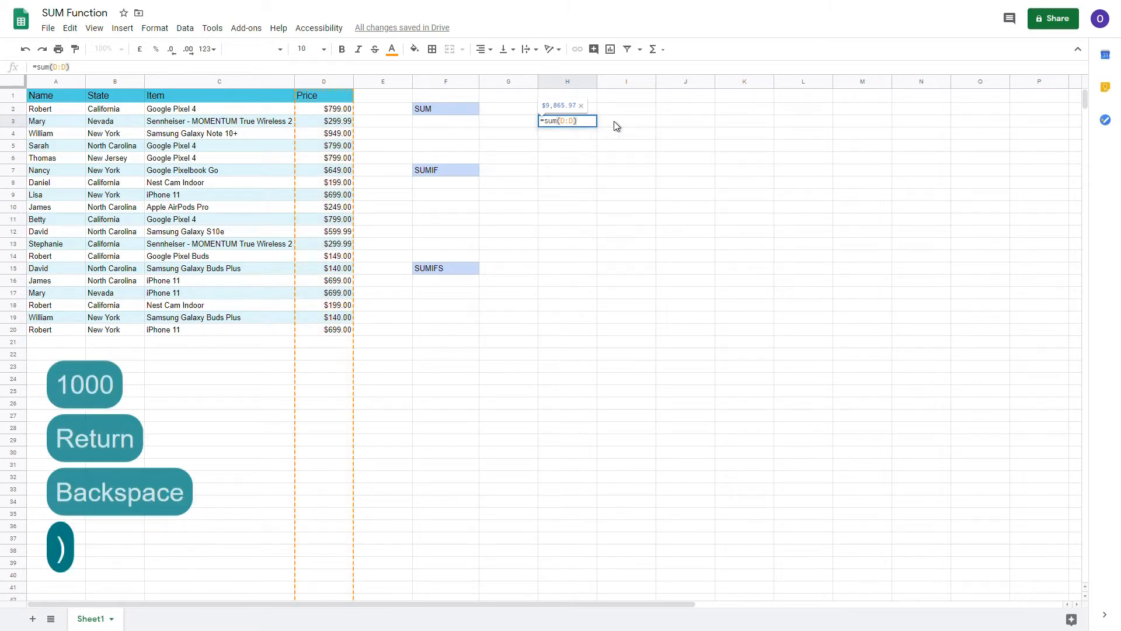
{"action": "key", "text": "Return"}
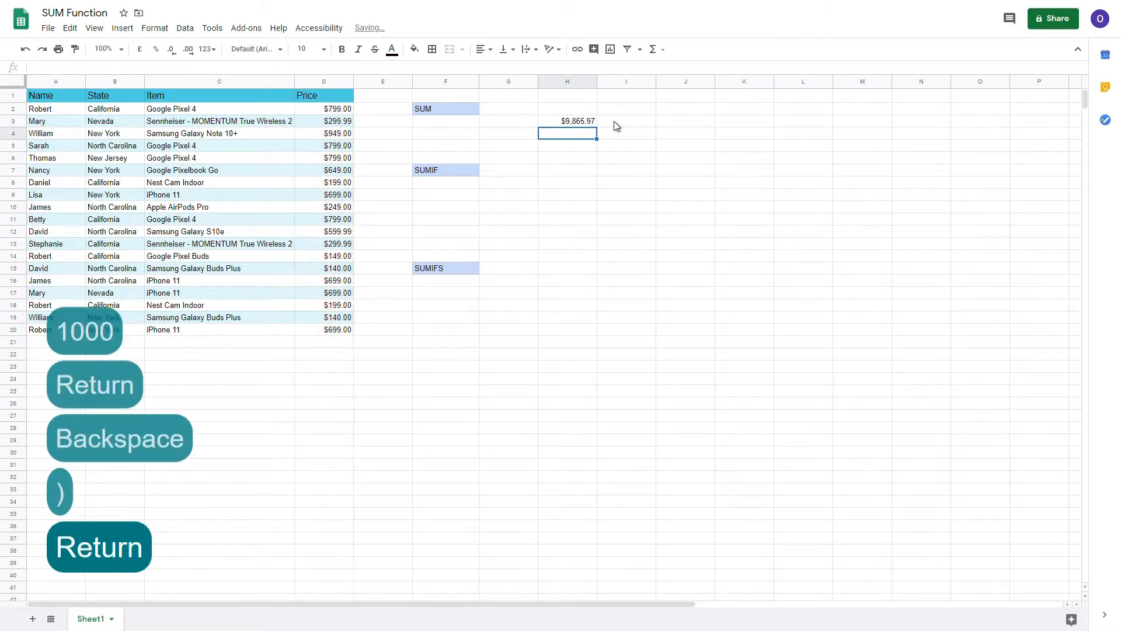
Step: Enter the label "Greater than:" in cell F8 under the SUMIF heading and the threshold 500 in F9
{"action": "left_click", "coordinate": [442, 187]}
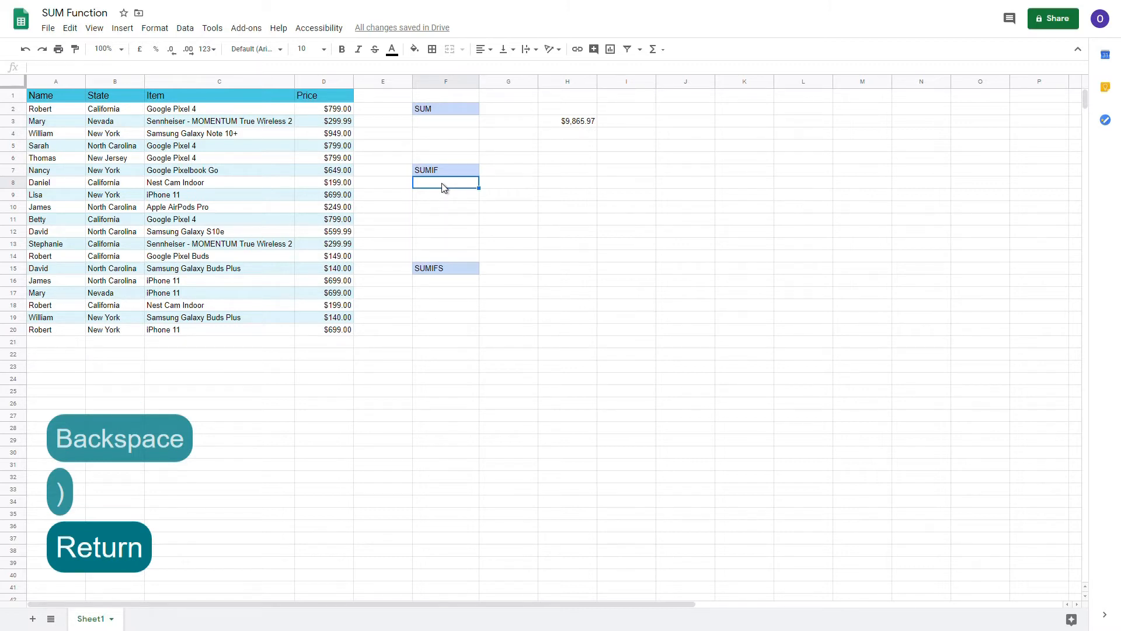
{"action": "type", "text": "Great"}
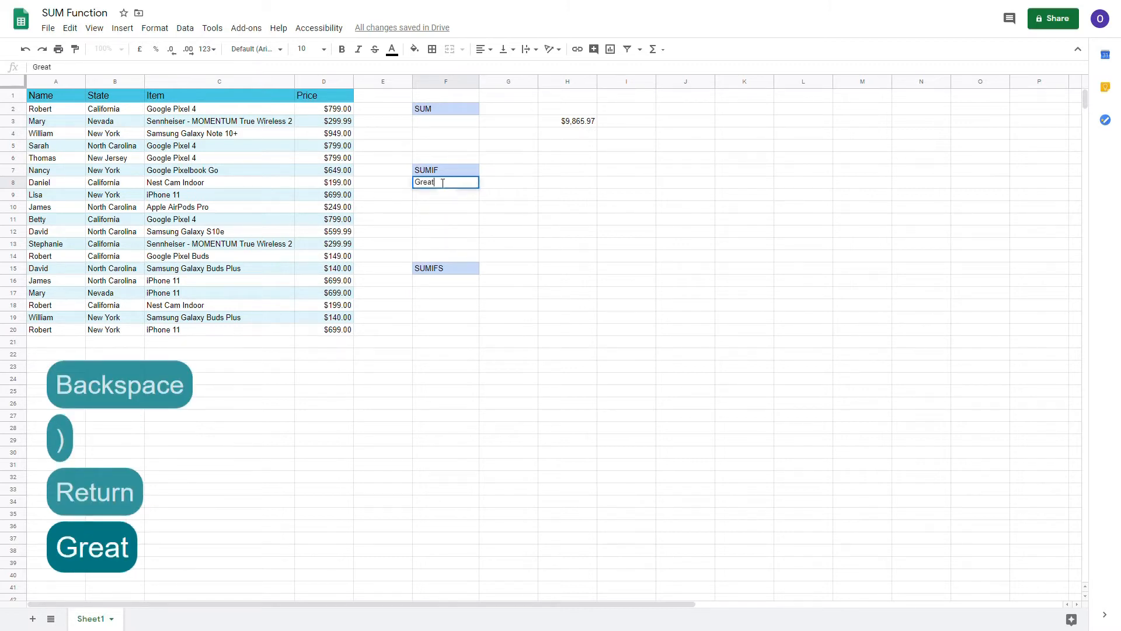
{"action": "type", "text": "er than:"}
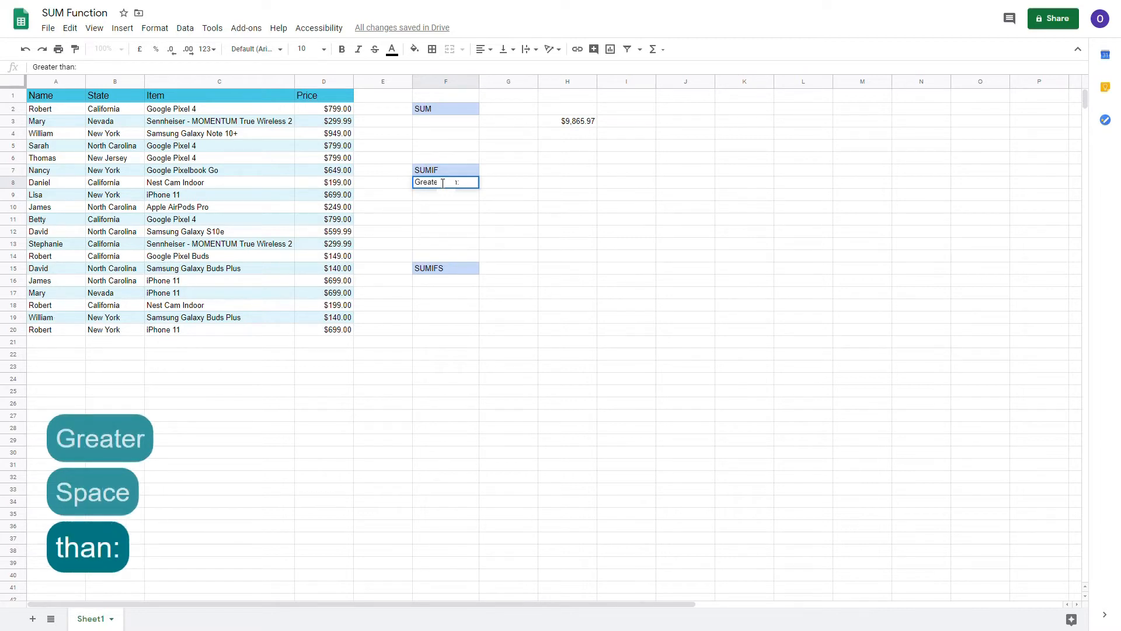
{"action": "key", "text": "Return"}
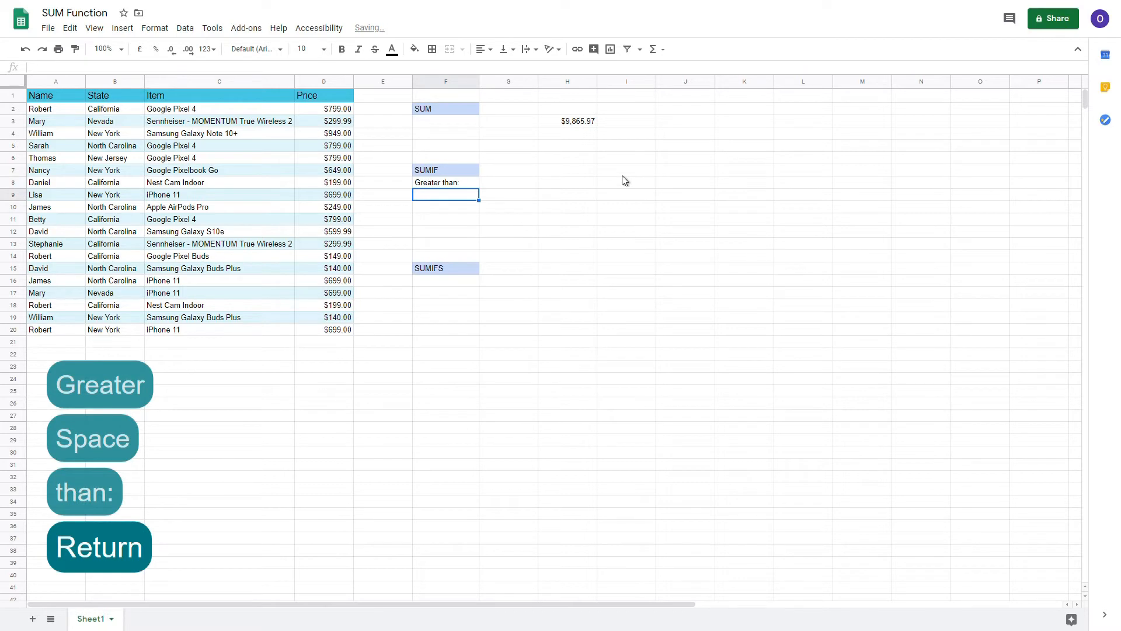
{"action": "type", "text": "500"}
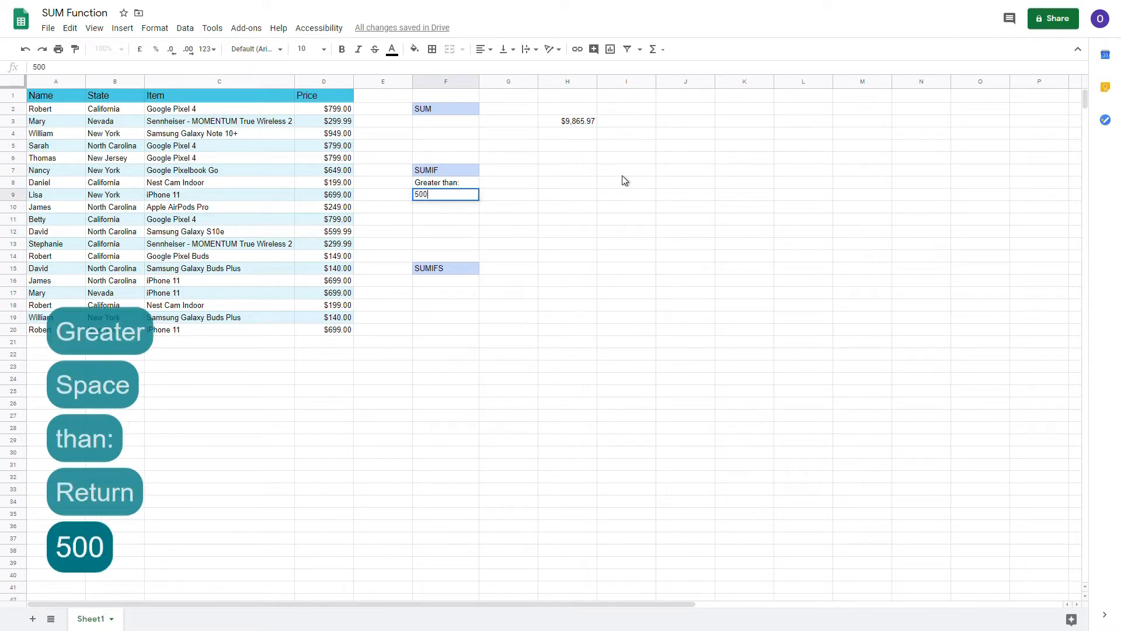
{"action": "key", "text": "Return"}
Step: Enter the formula =sumif(D:D,">"&F9) in cell H9 to sum the prices above the threshold in F9
{"action": "left_click", "coordinate": [554, 196]}
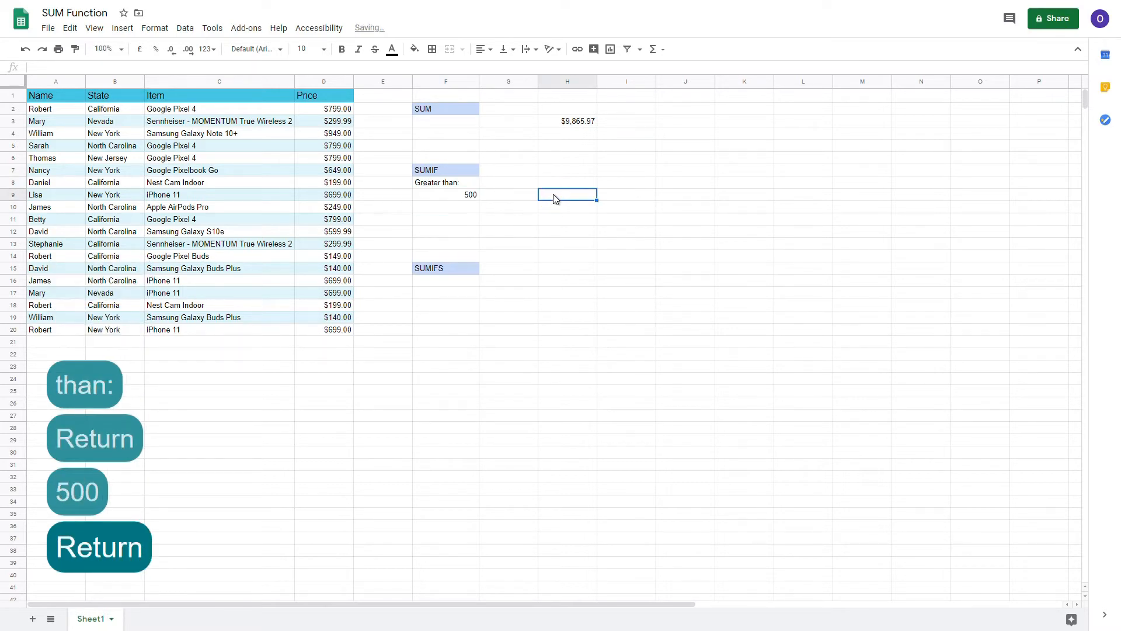
{"action": "type", "text": "="}
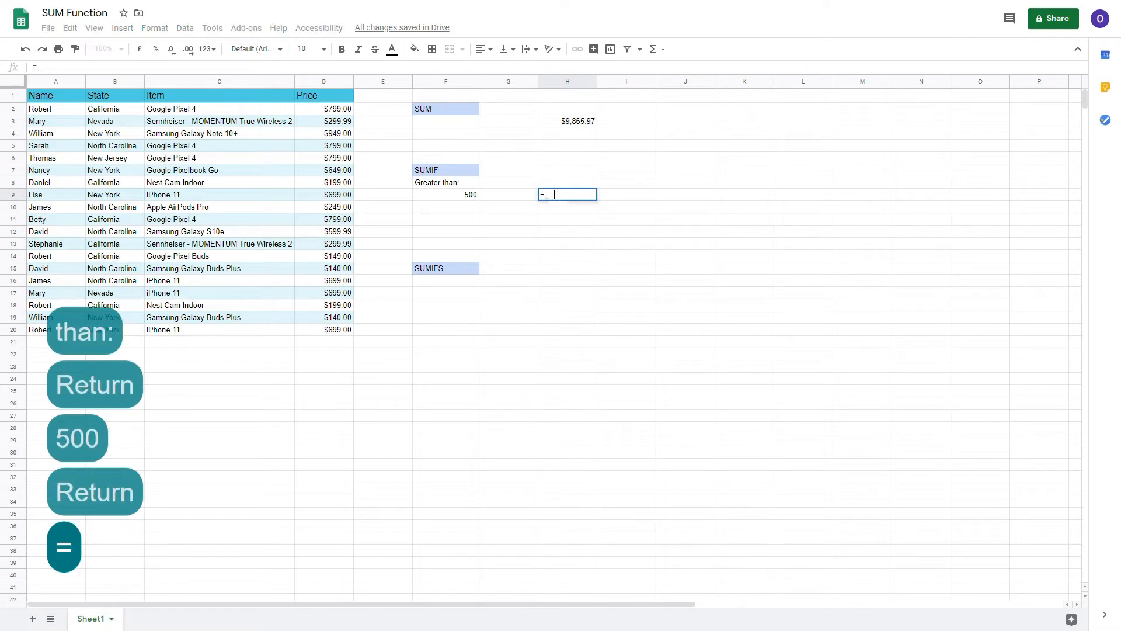
{"action": "type", "text": "sumi"}
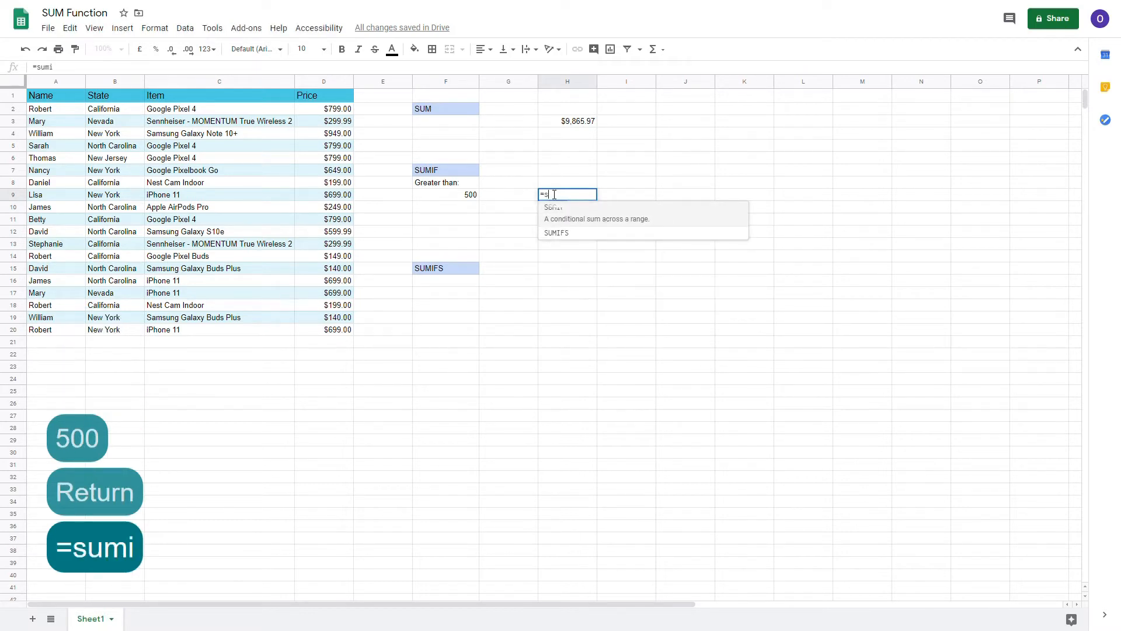
{"action": "type", "text": "f("}
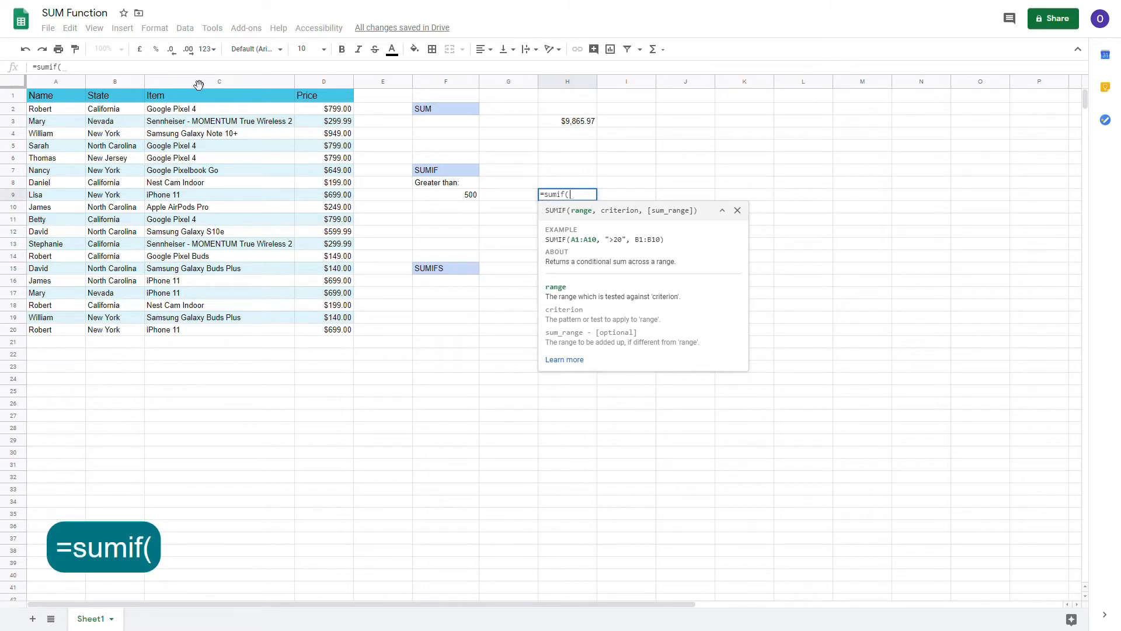
{"action": "left_click", "coordinate": [324, 82]}
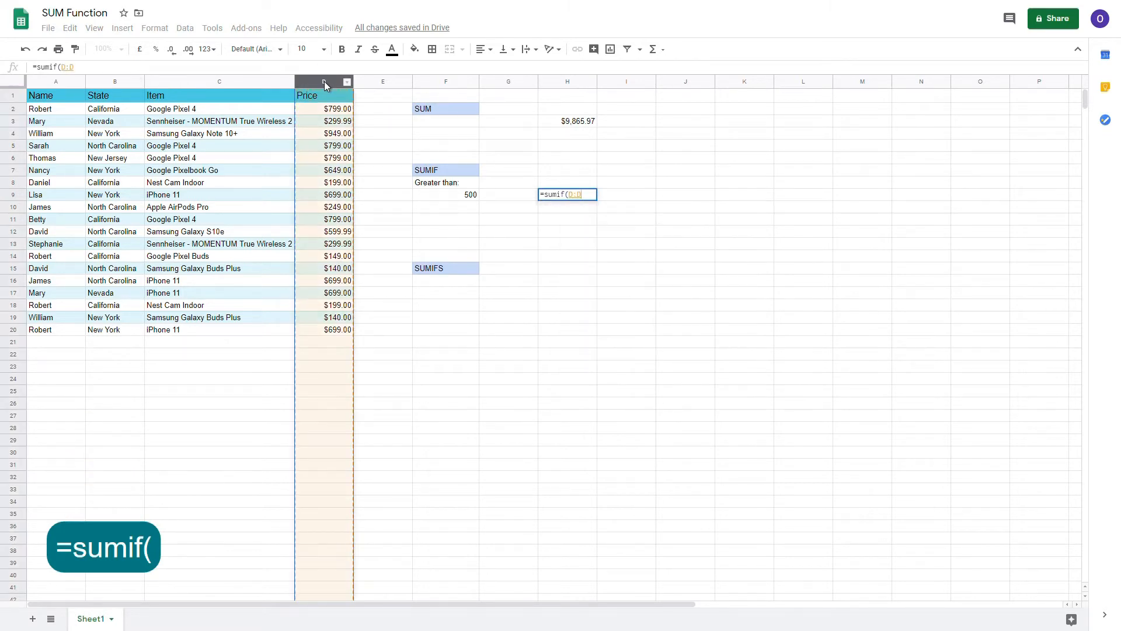
{"action": "type", "text": ","}
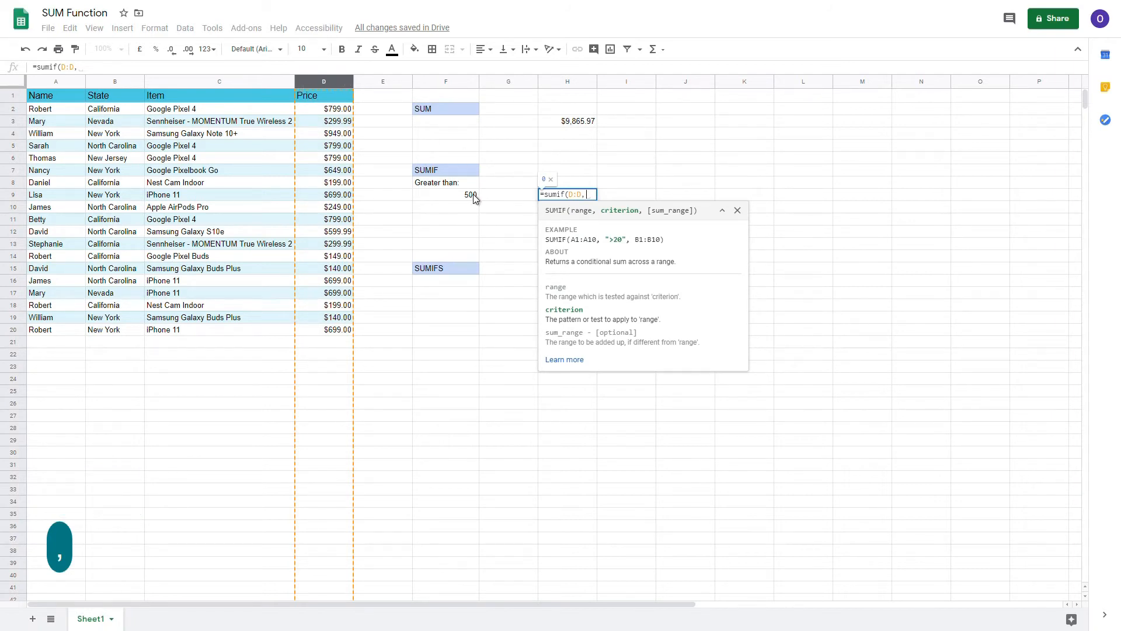
{"action": "type", "text": "\""}
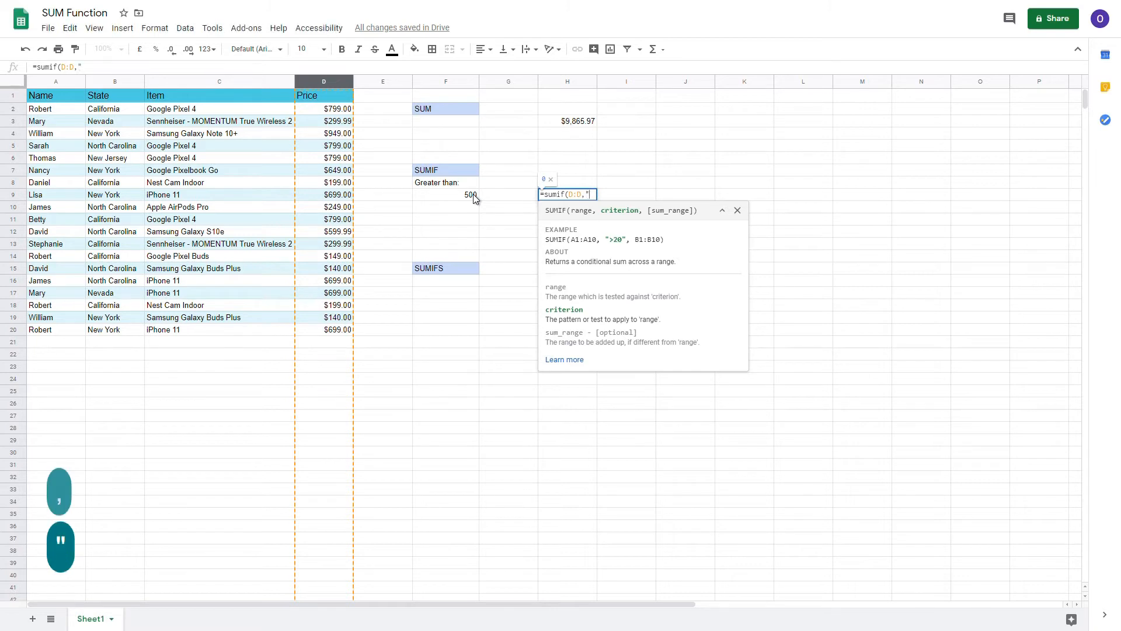
{"action": "type", "text": ">"}
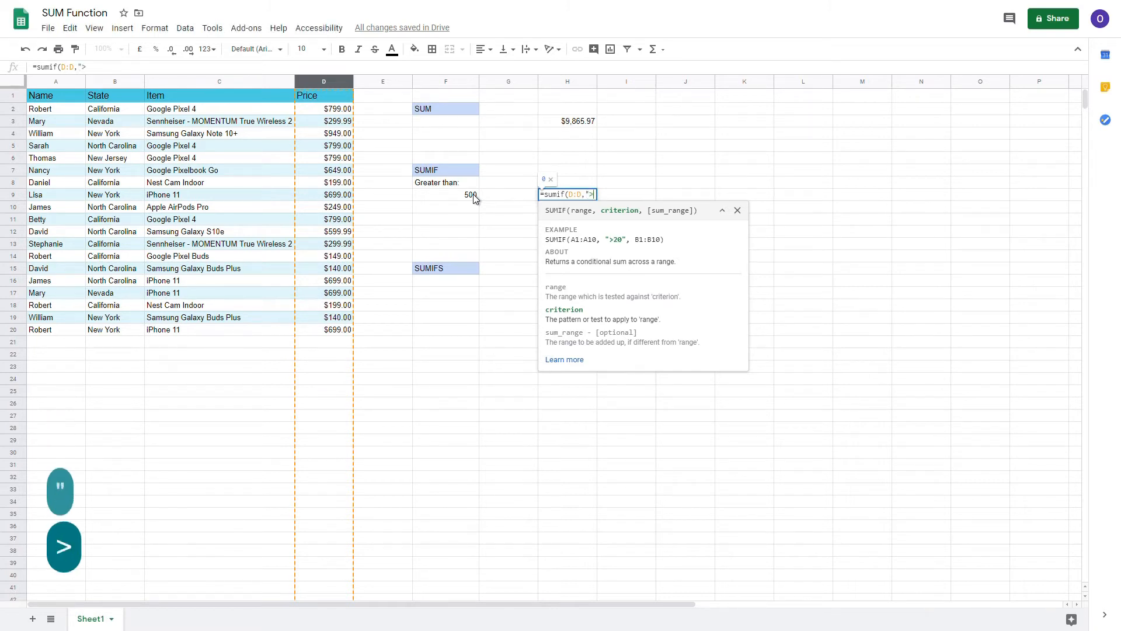
{"action": "type", "text": "\""}
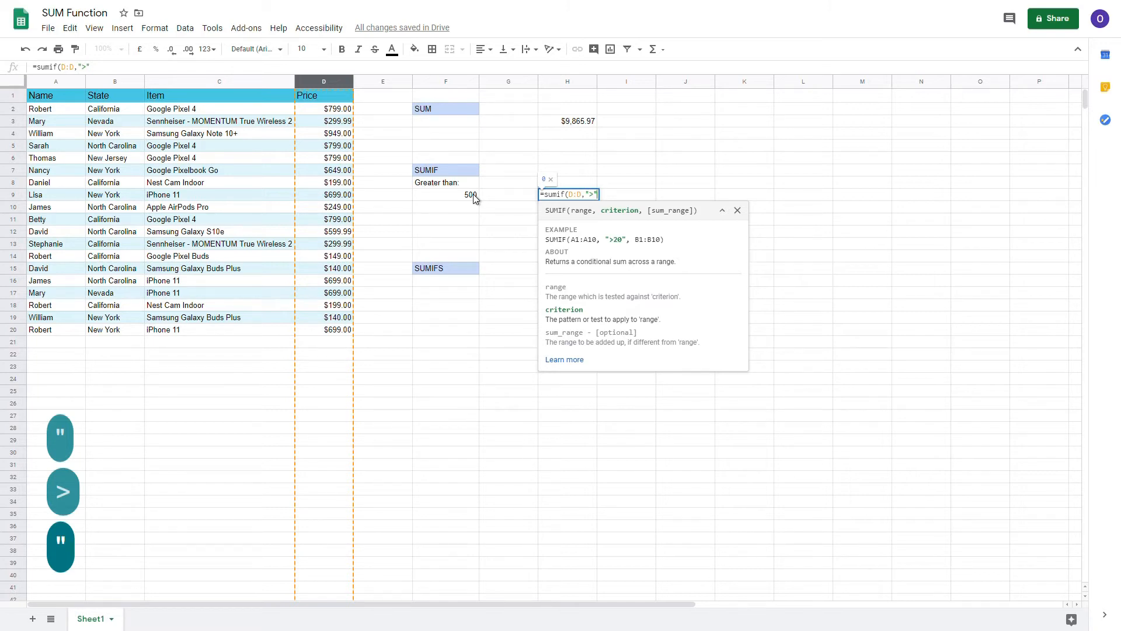
{"action": "type", "text": "&"}
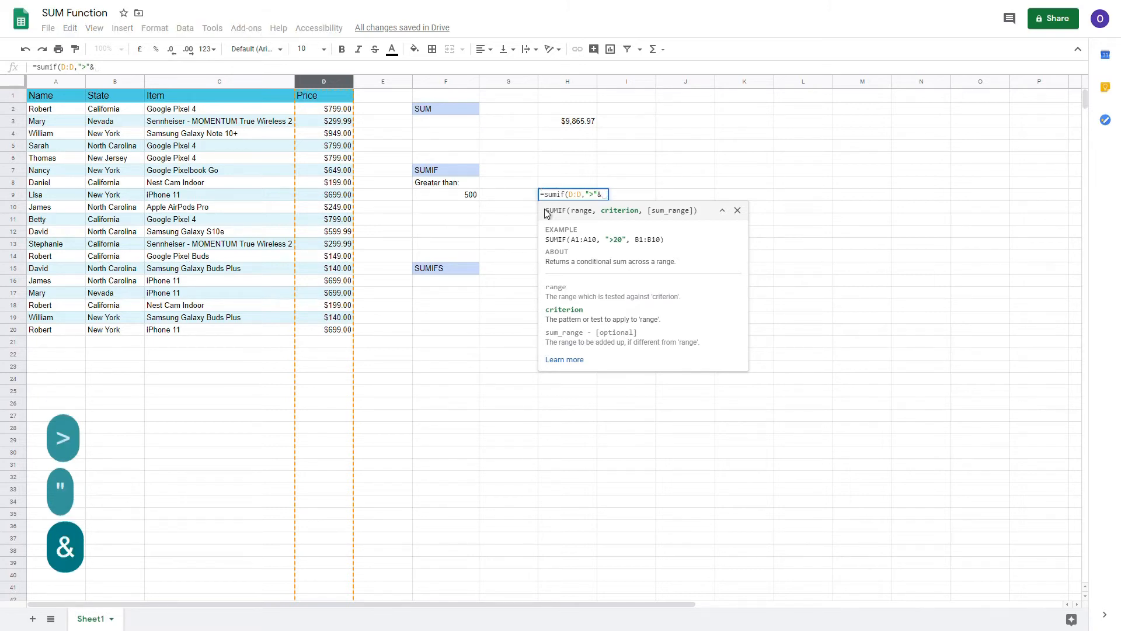
{"action": "left_click", "coordinate": [472, 198]}
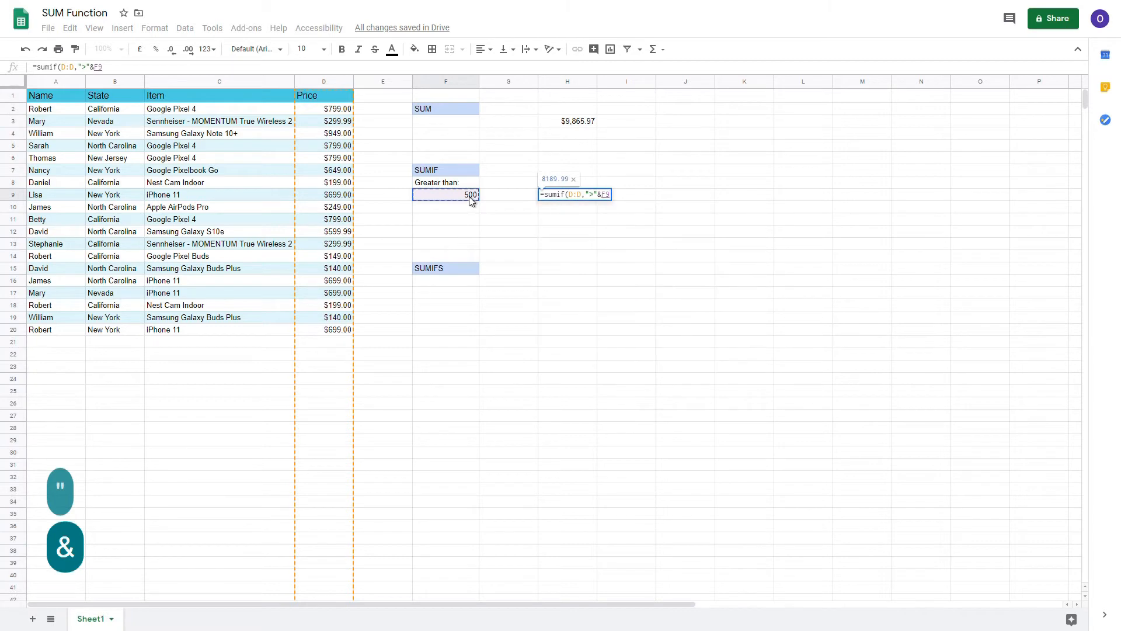
{"action": "type", "text": ")"}
{"action": "key", "text": "Return"}
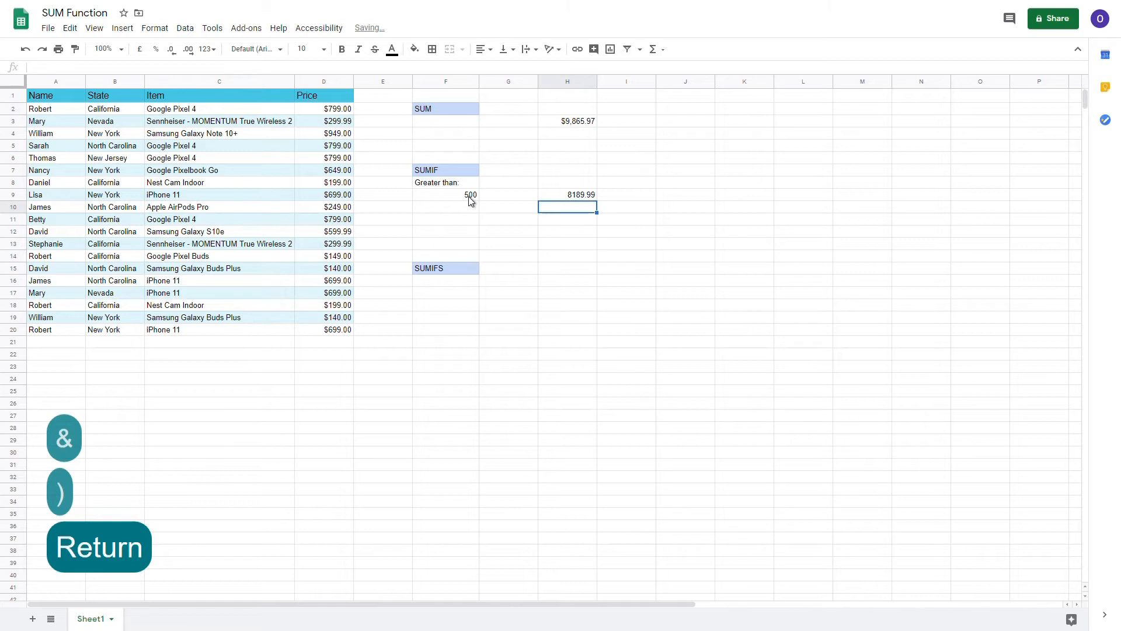
Step: Change the SUMIF threshold in cell F9 to 900
{"action": "double_click", "coordinate": [471, 195]}
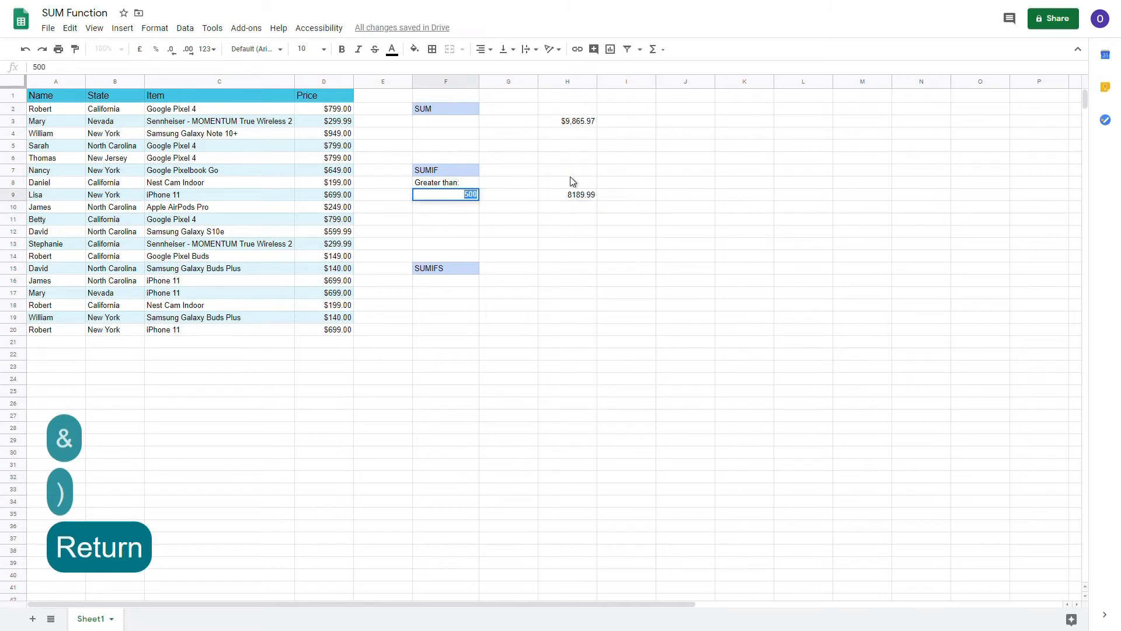
{"action": "type", "text": "900"}
{"action": "key", "text": "Return"}
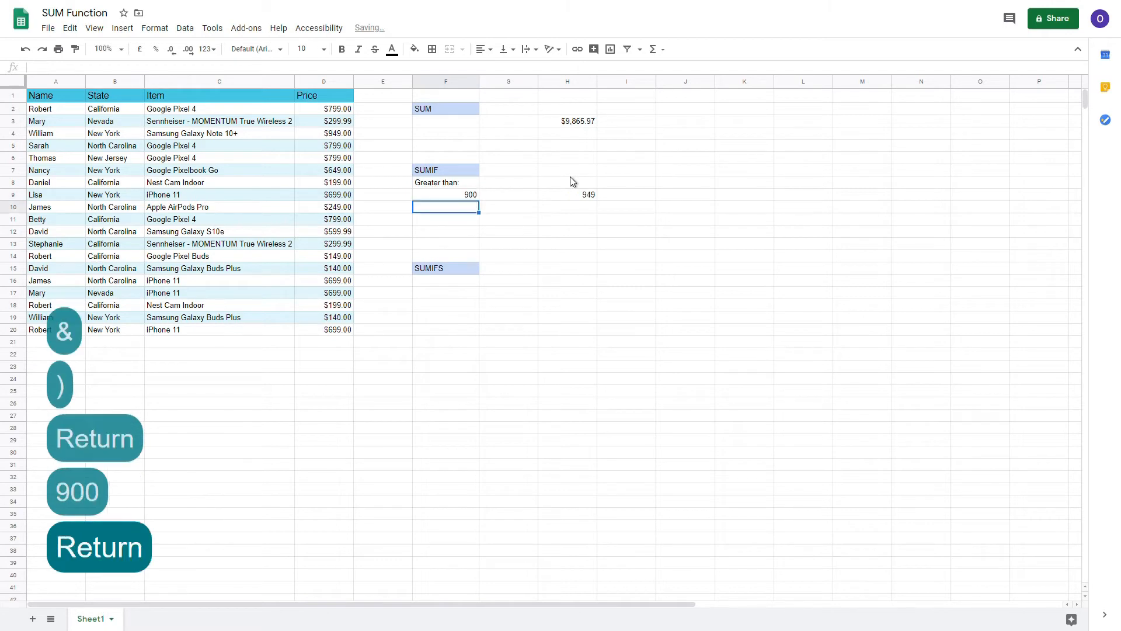
Step: Enter the label "Item:" in cell F10 below the SUMIF threshold
{"action": "left_click", "coordinate": [461, 197]}
{"action": "left_click", "coordinate": [461, 211]}
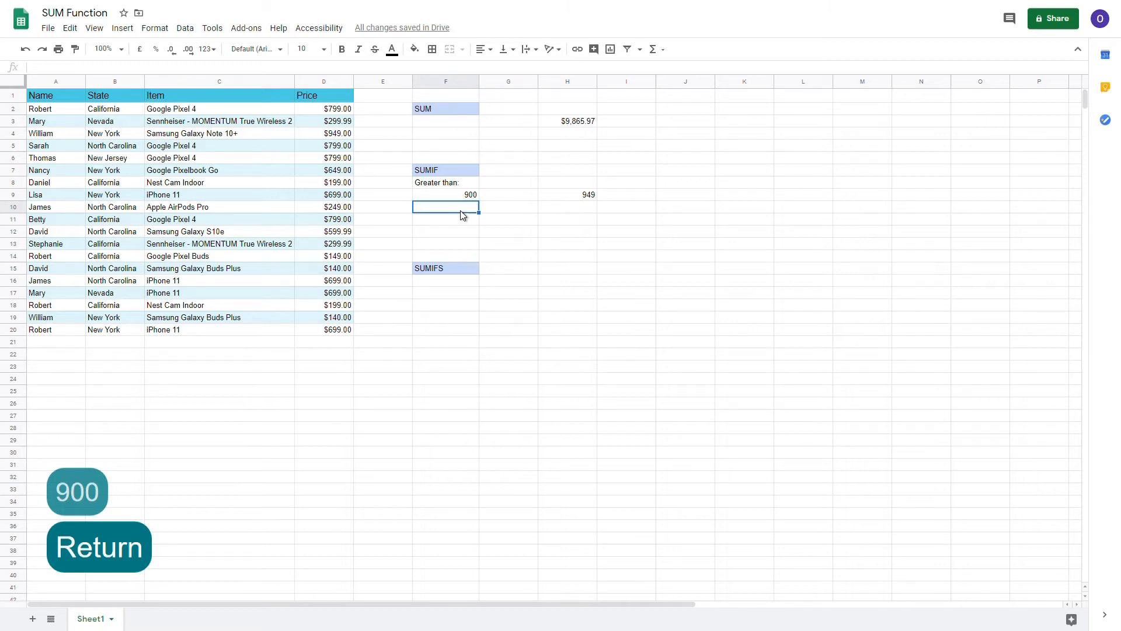
{"action": "type", "text": "Item"}
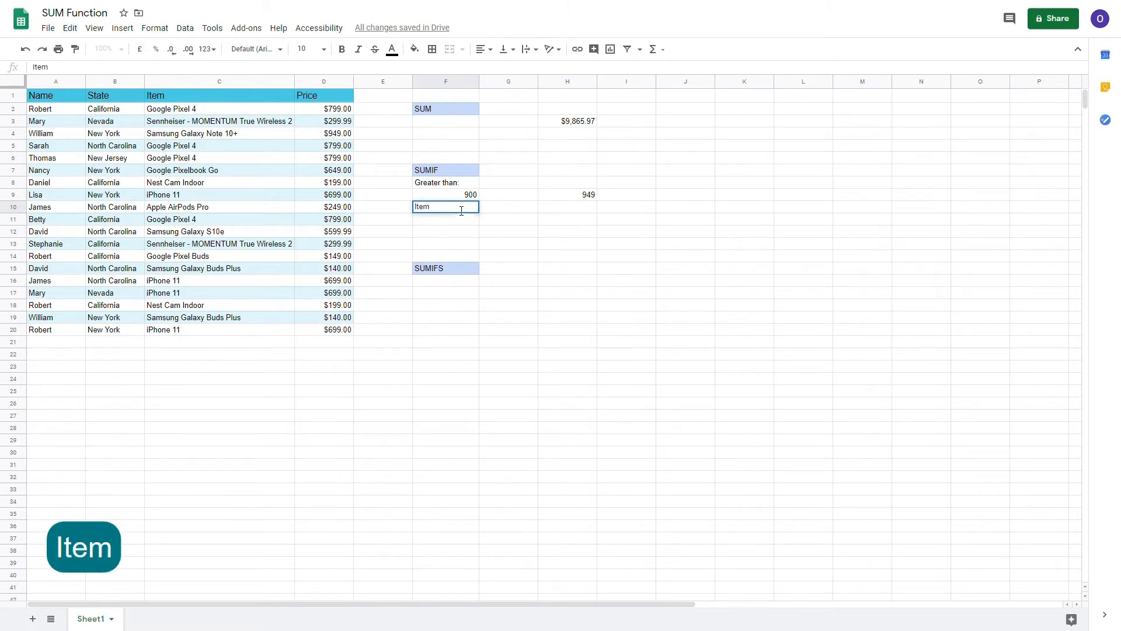
{"action": "type", "text": ":"}
{"action": "key", "text": "Return"}
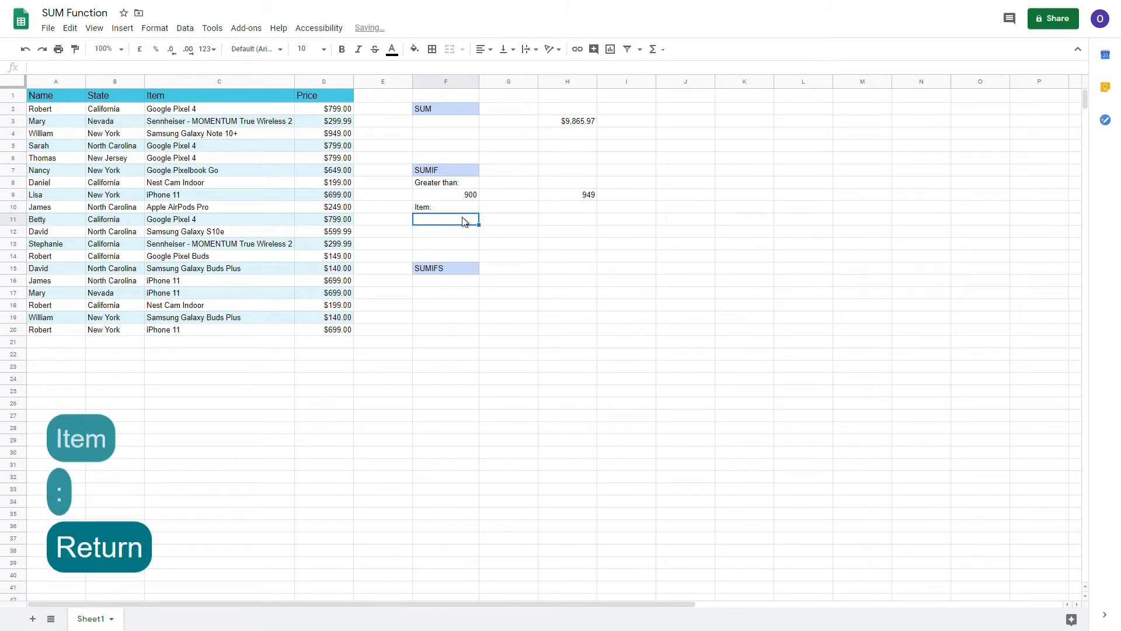
Step: Add list-from-a-range data validation to cell F11 using the Item column's named range, and pick Google Pixel 4 in the cell
{"action": "left_click", "coordinate": [185, 30]}
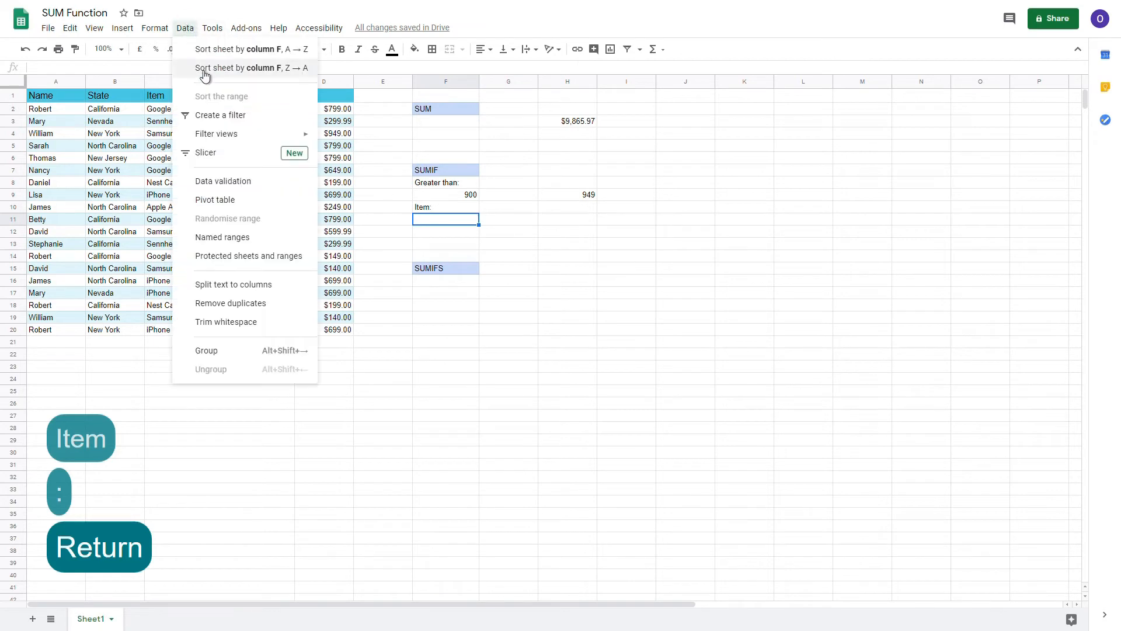
{"action": "left_click", "coordinate": [258, 180]}
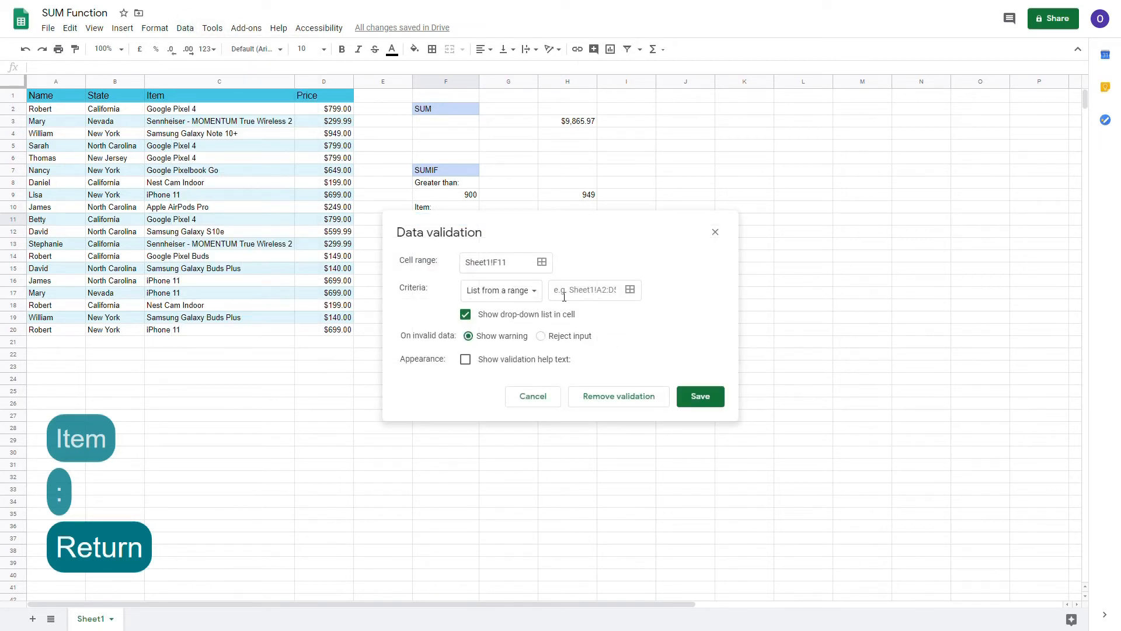
{"action": "left_click", "coordinate": [571, 294]}
{"action": "type", "text": "item_name"}
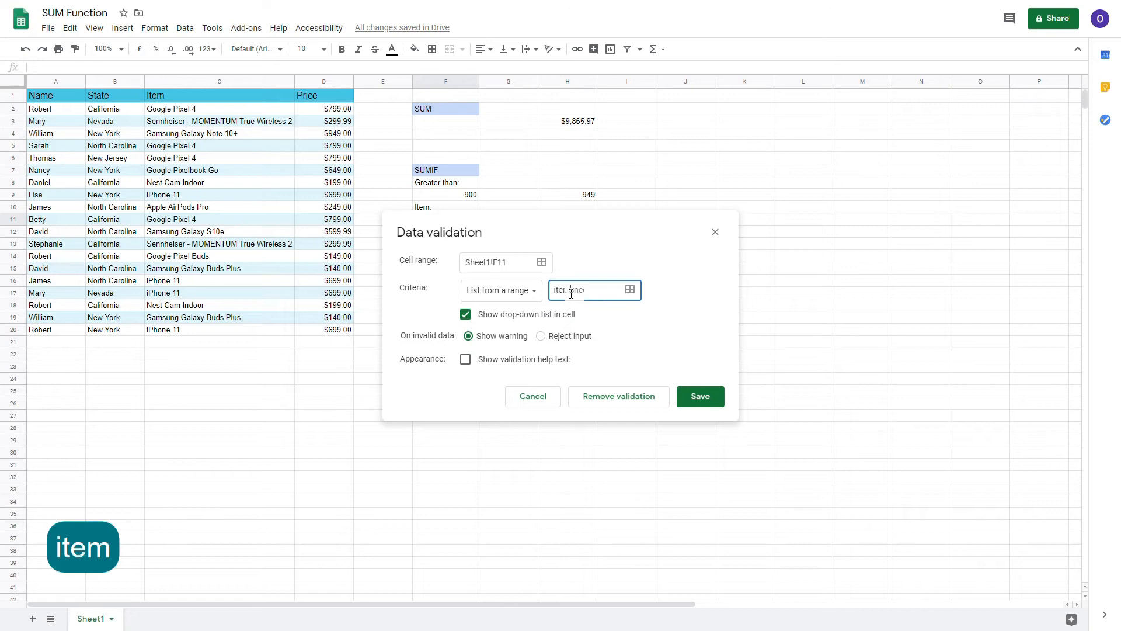
{"action": "key", "text": "Return"}
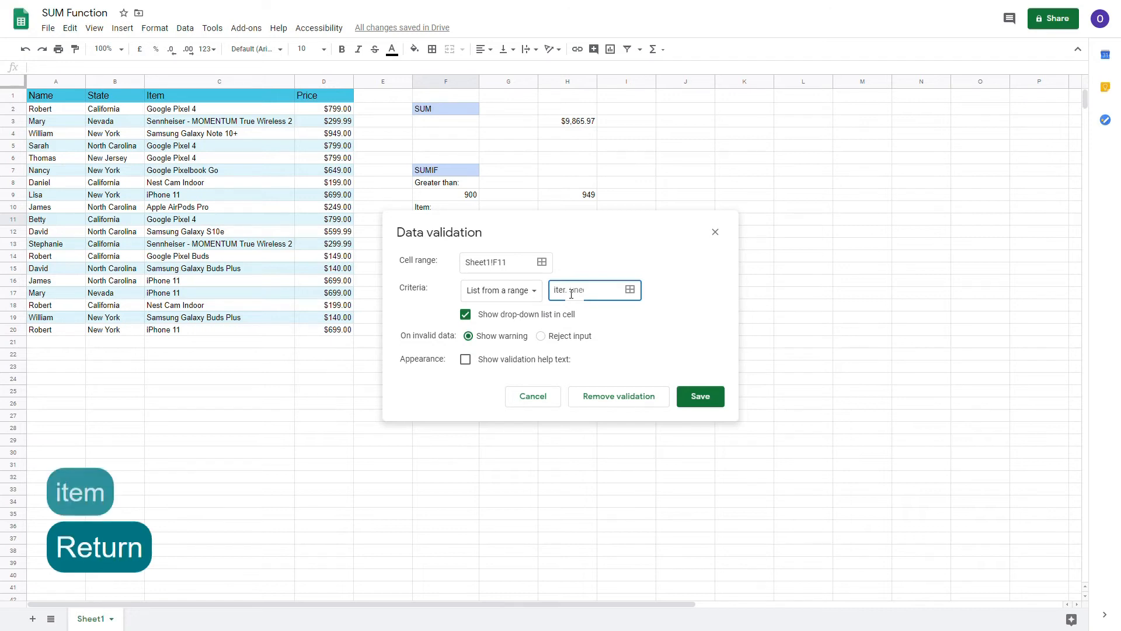
{"action": "left_click", "coordinate": [700, 396]}
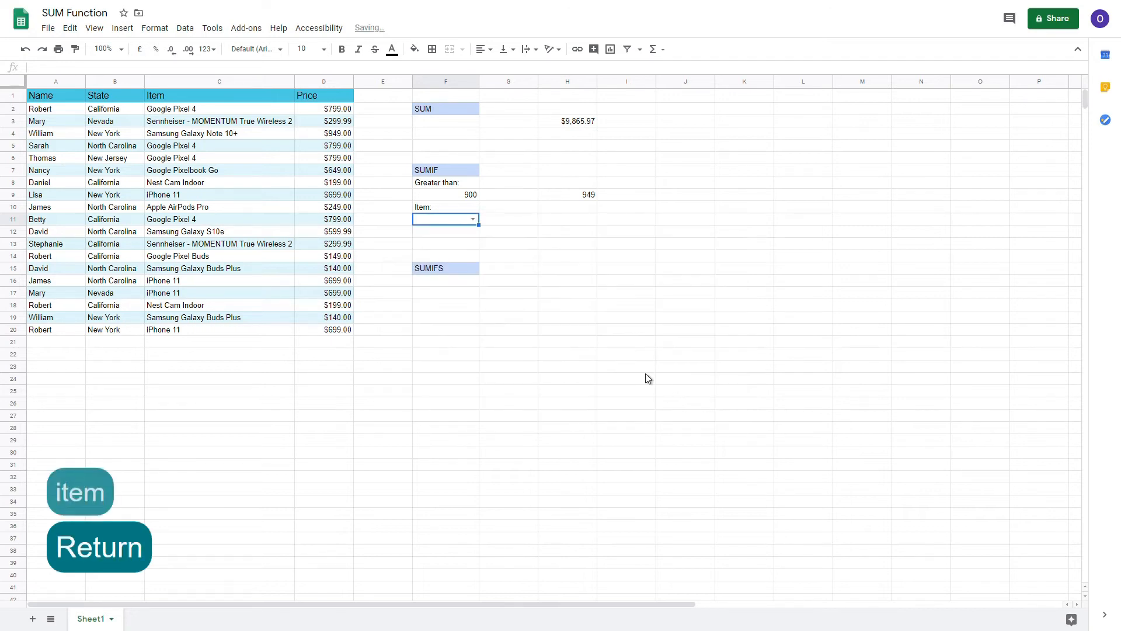
{"action": "left_click", "coordinate": [472, 219]}
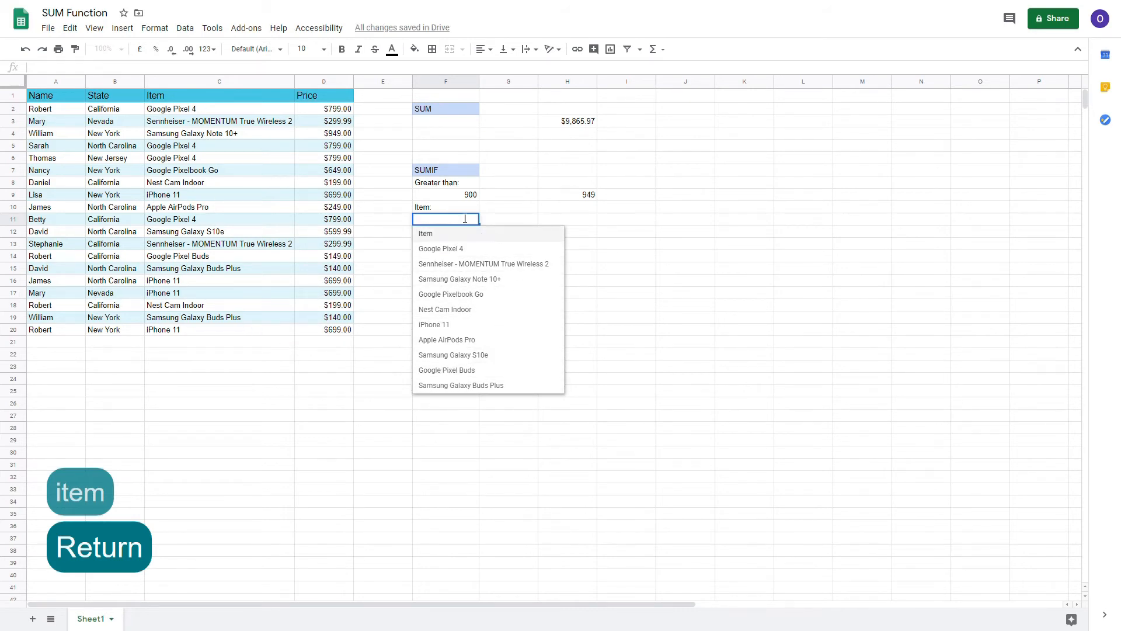
{"action": "left_click", "coordinate": [464, 255]}
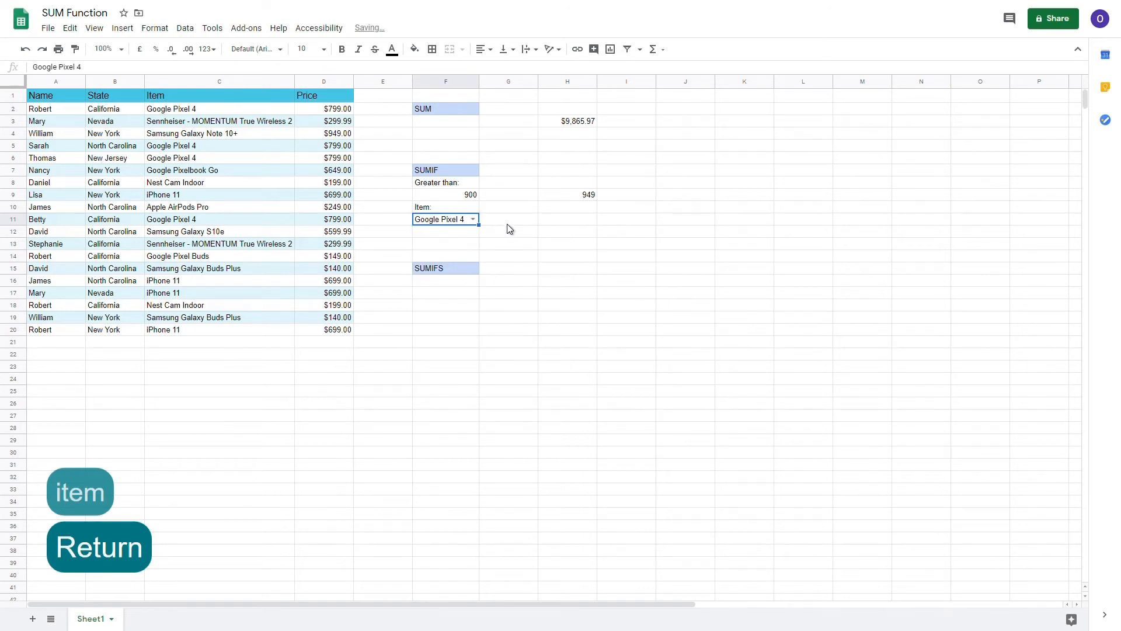
Step: Enter the formula =sumif(C:C,F11,D:D) in cell H11 to sum the prices of the item chosen in F11
{"action": "left_click", "coordinate": [558, 223]}
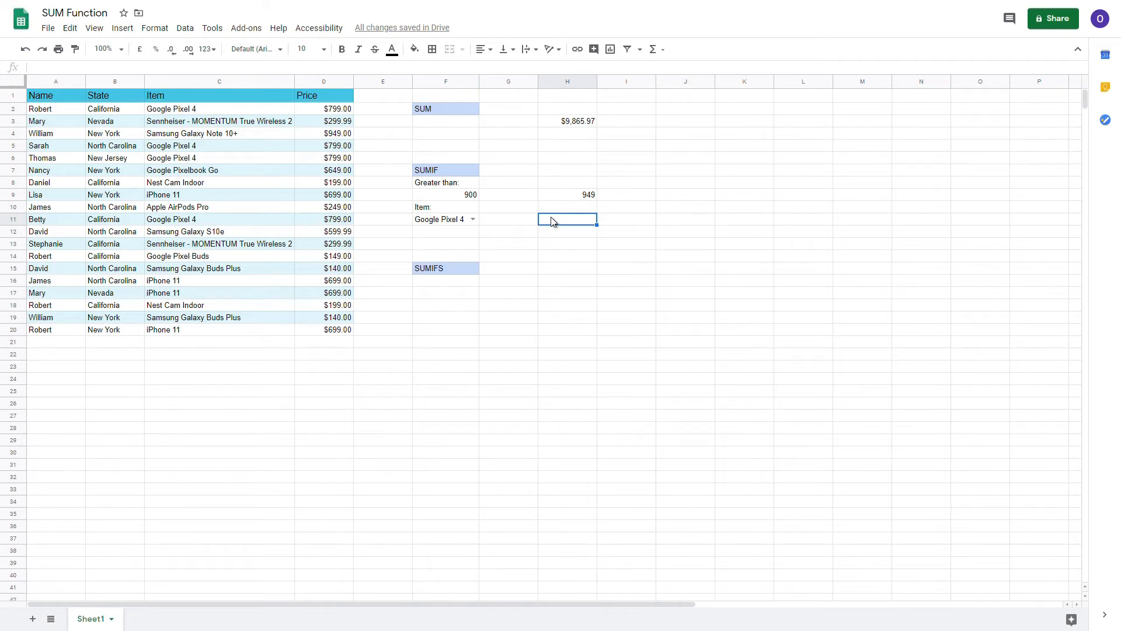
{"action": "type", "text": "=s"}
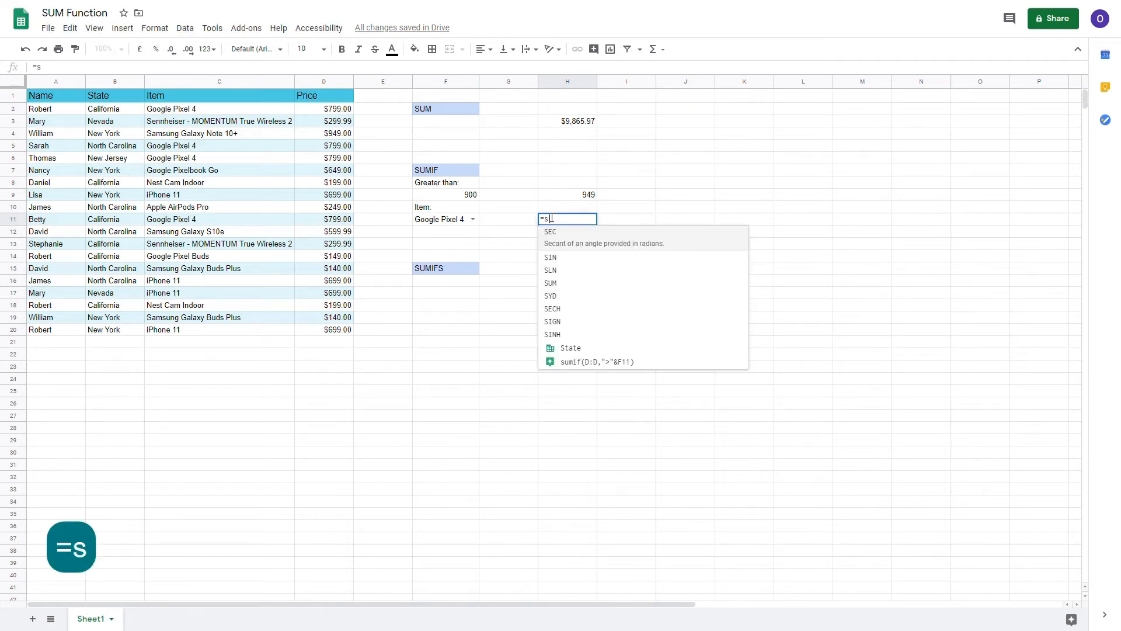
{"action": "type", "text": "umif"}
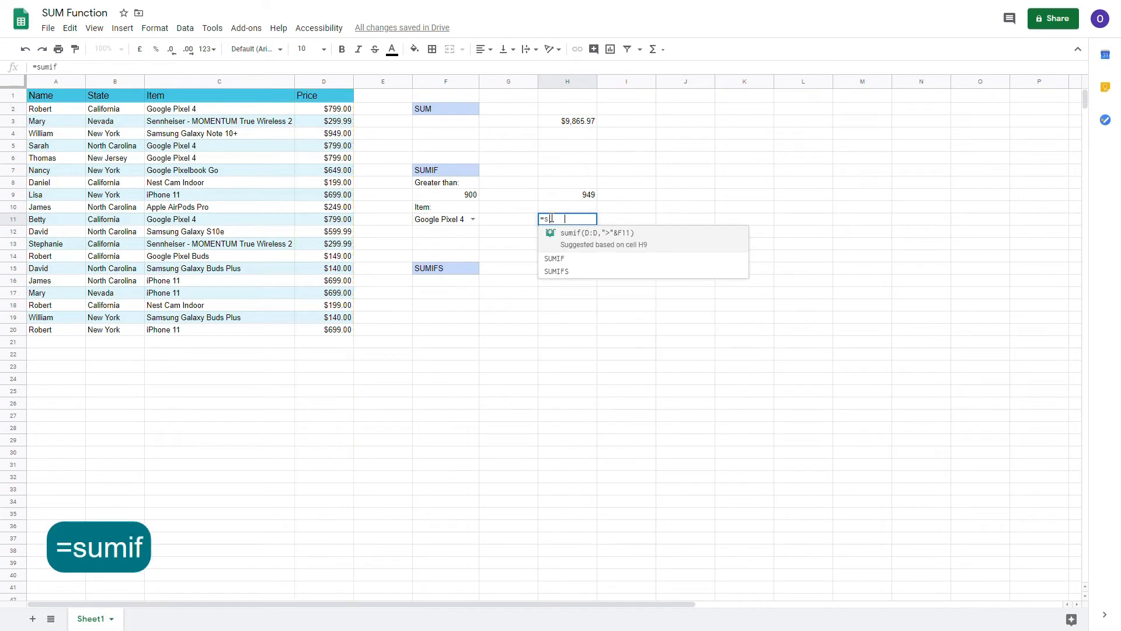
{"action": "type", "text": "("}
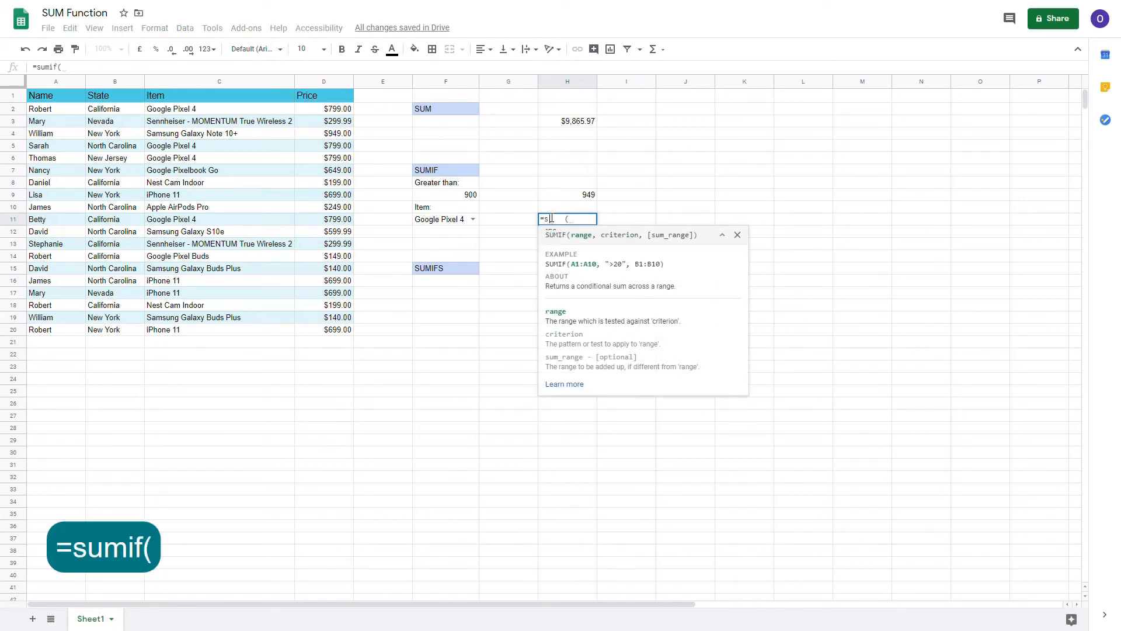
{"action": "left_click", "coordinate": [215, 82]}
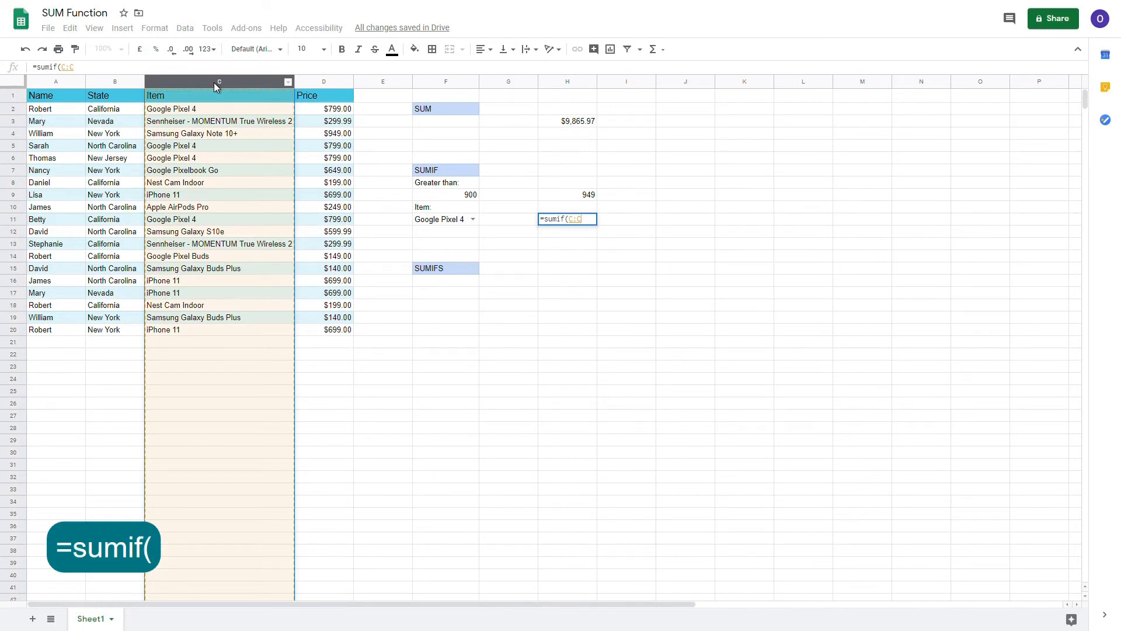
{"action": "type", "text": ","}
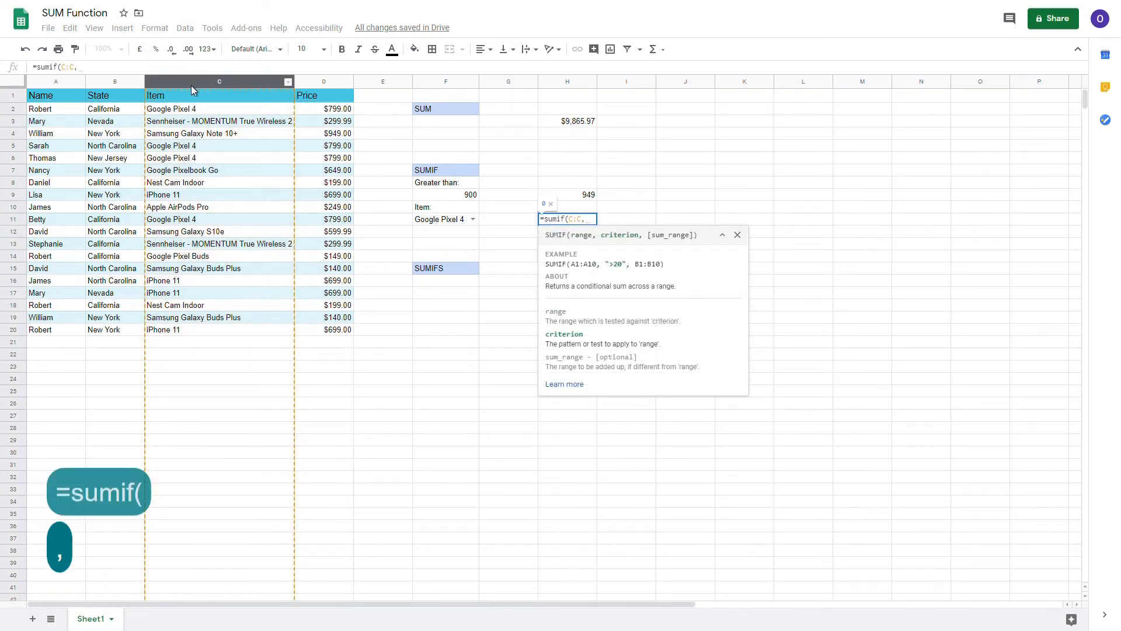
{"action": "left_click", "coordinate": [454, 225]}
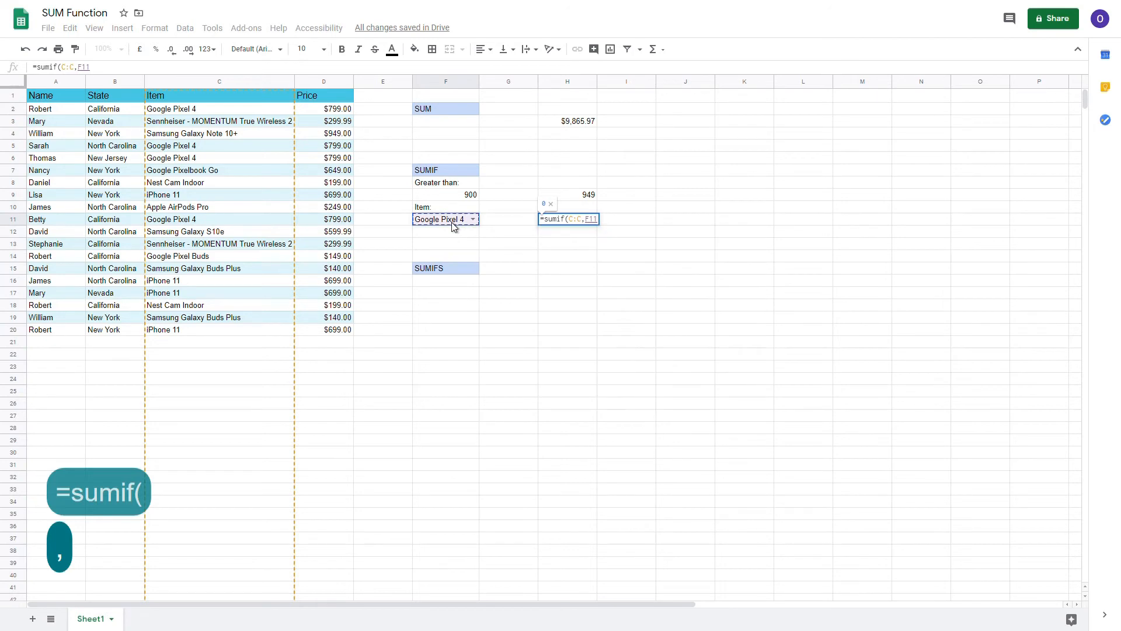
{"action": "type", "text": ","}
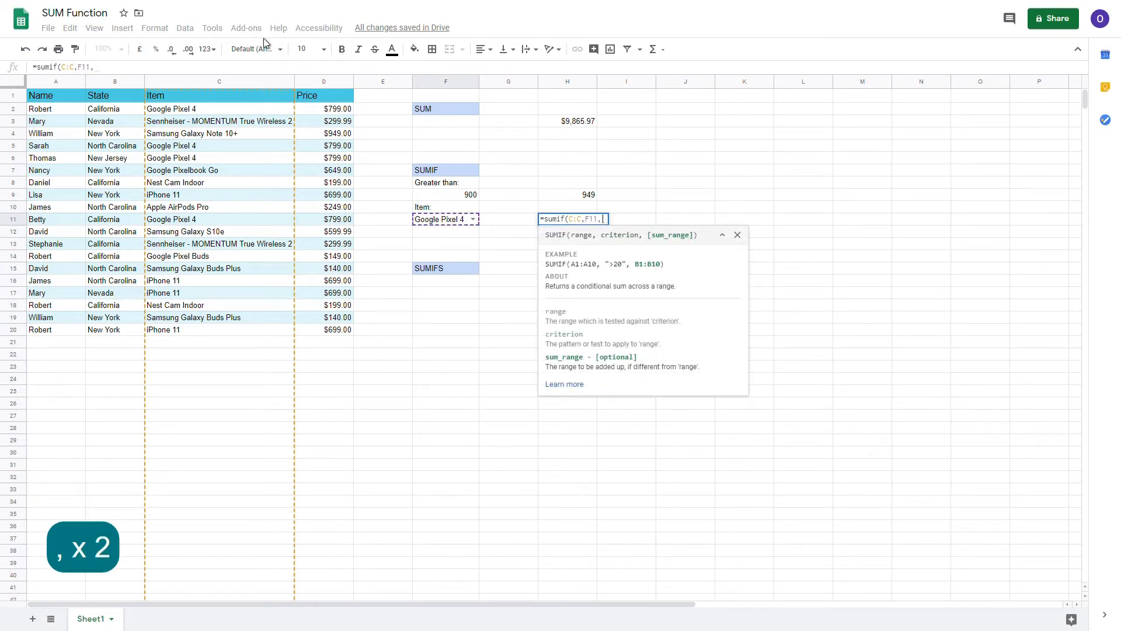
{"action": "left_click", "coordinate": [327, 81]}
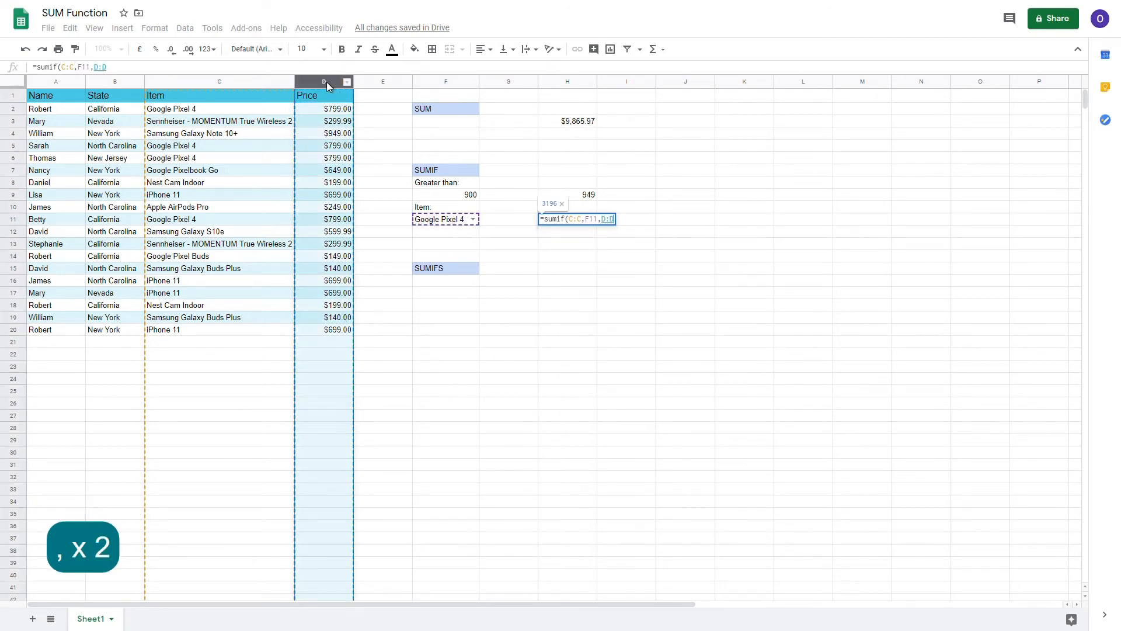
{"action": "type", "text": ")"}
{"action": "key", "text": "Return"}
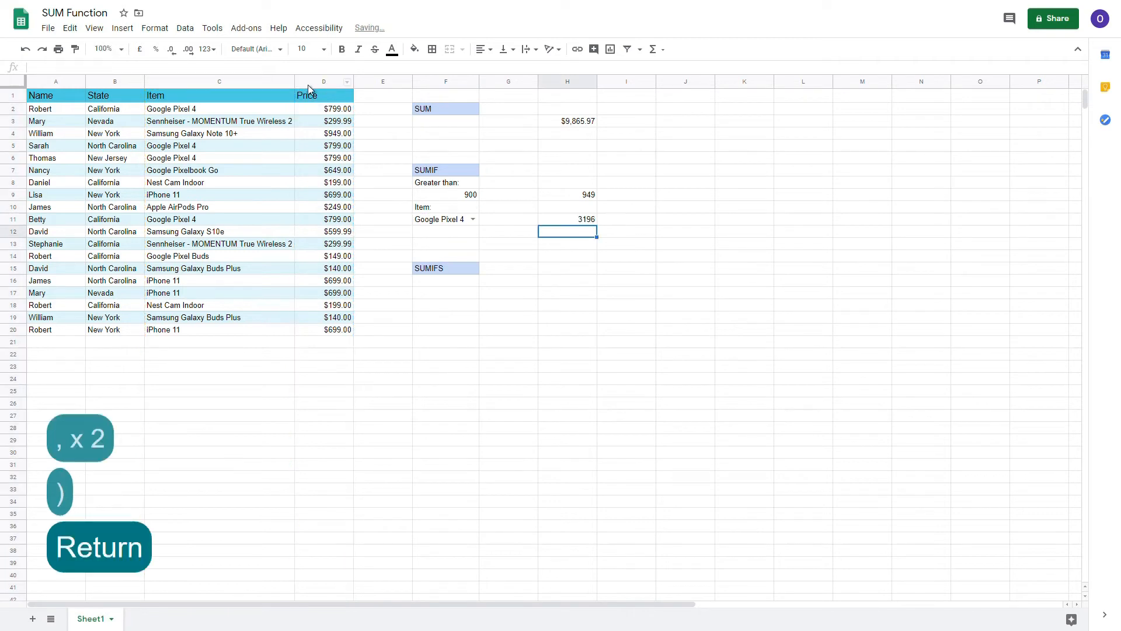
Step: Switch the item selected in cell F11 to Samsung Galaxy Note 10+
{"action": "left_click", "coordinate": [473, 219]}
{"action": "left_click", "coordinate": [470, 280]}
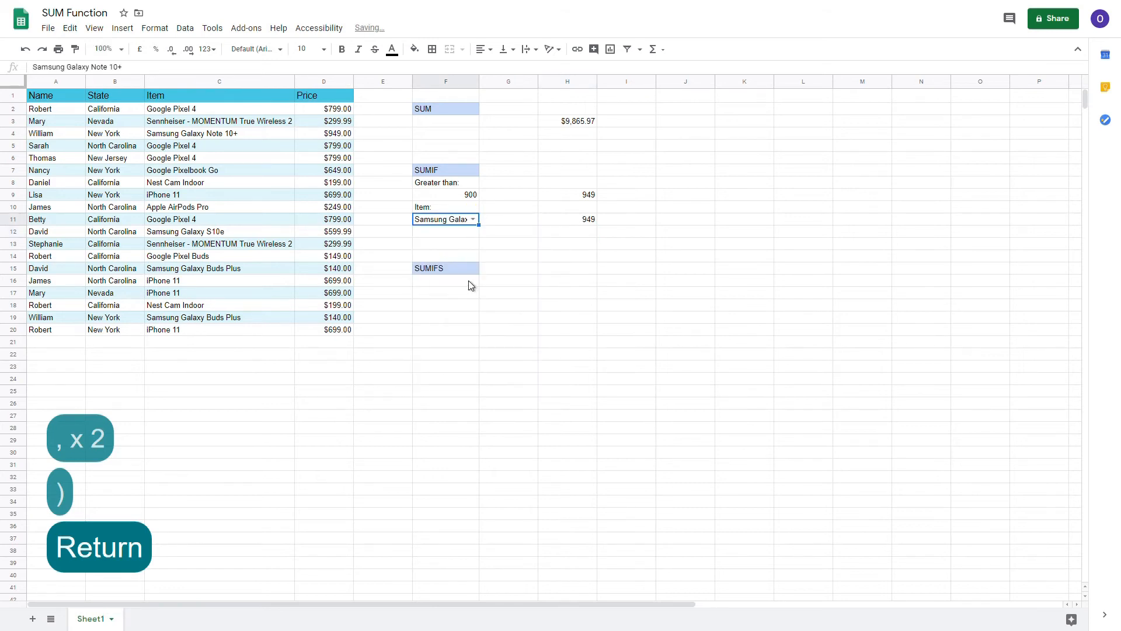
Step: Switch the item selected in cell F11 to iPhone 11
{"action": "left_click", "coordinate": [476, 217]}
{"action": "left_click", "coordinate": [463, 323]}
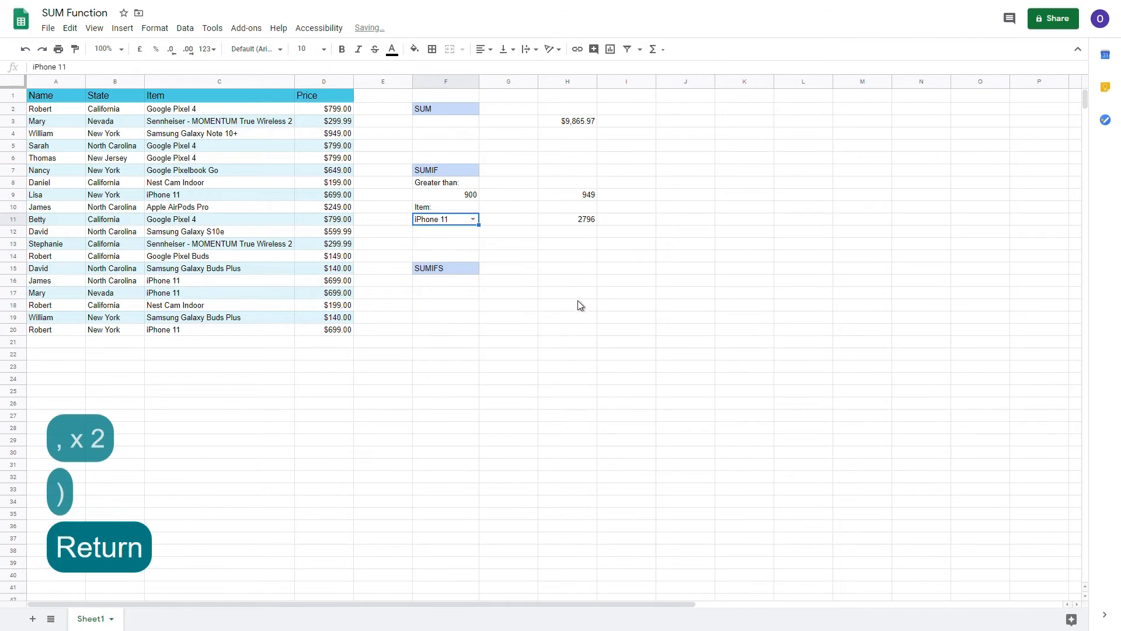
Step: Enter the label "Item:" in cell F16 below the SUMIFS heading and "State:" in cell G16
{"action": "left_click", "coordinate": [449, 284]}
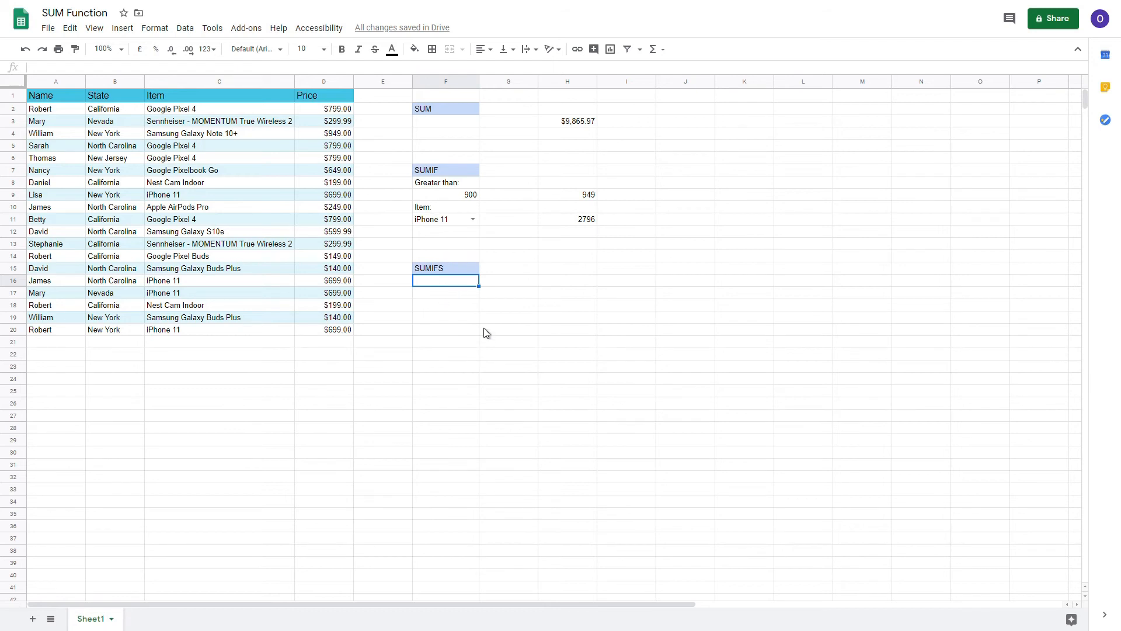
{"action": "type", "text": "item"}
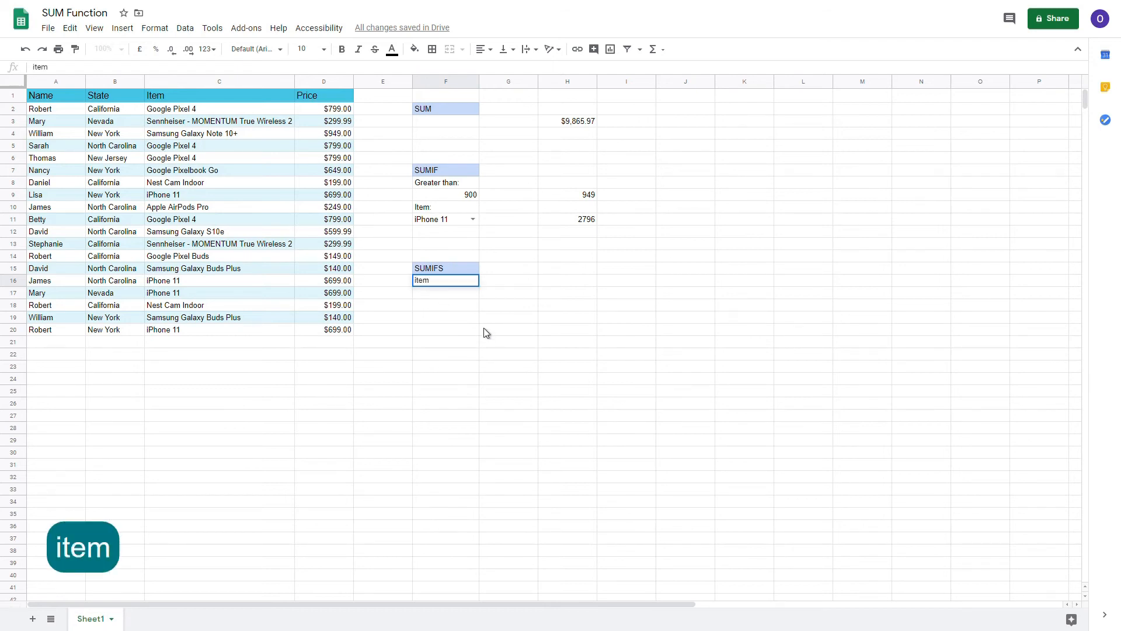
{"action": "type", "text": ":"}
{"action": "key", "text": "Return"}
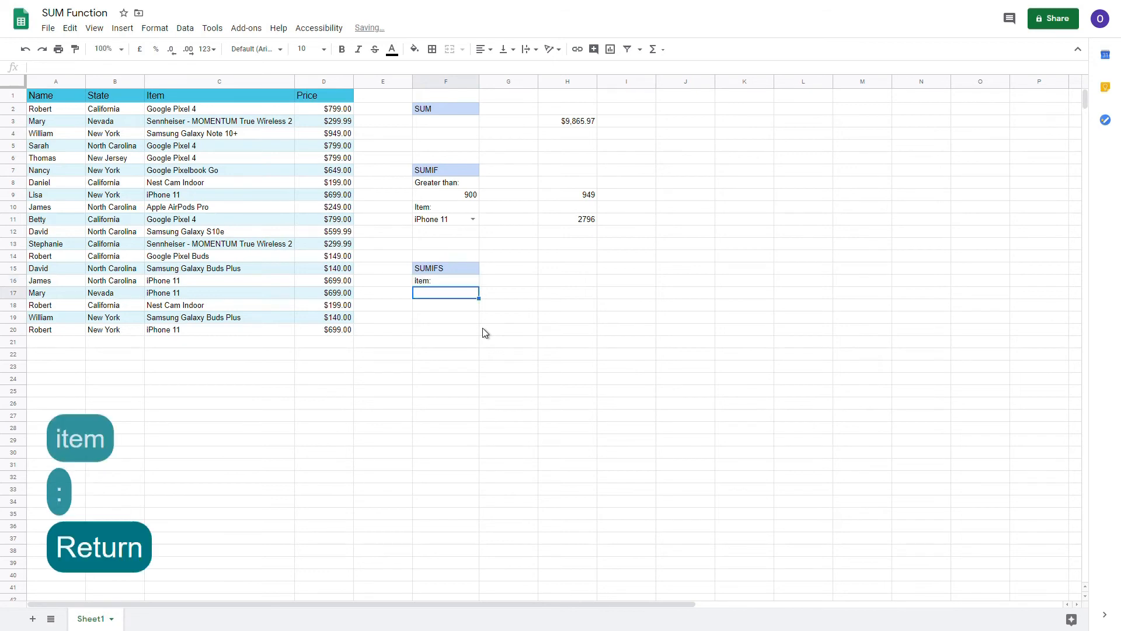
{"action": "key", "text": "Right"}
{"action": "key", "text": "Up"}
{"action": "type", "text": "S"}
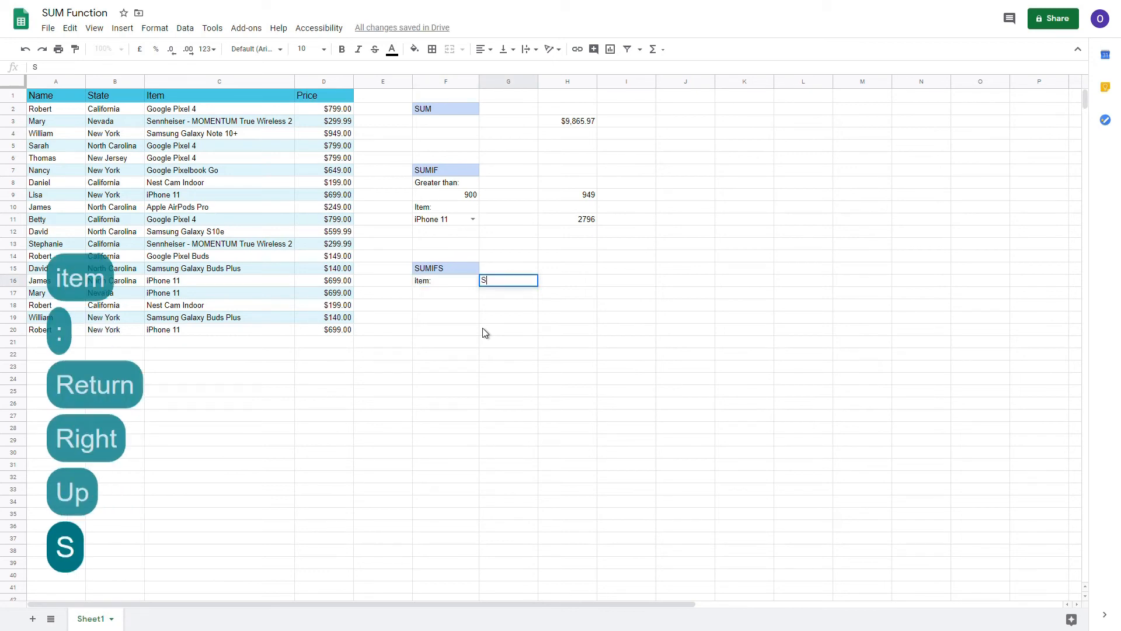
{"action": "type", "text": "tate:"}
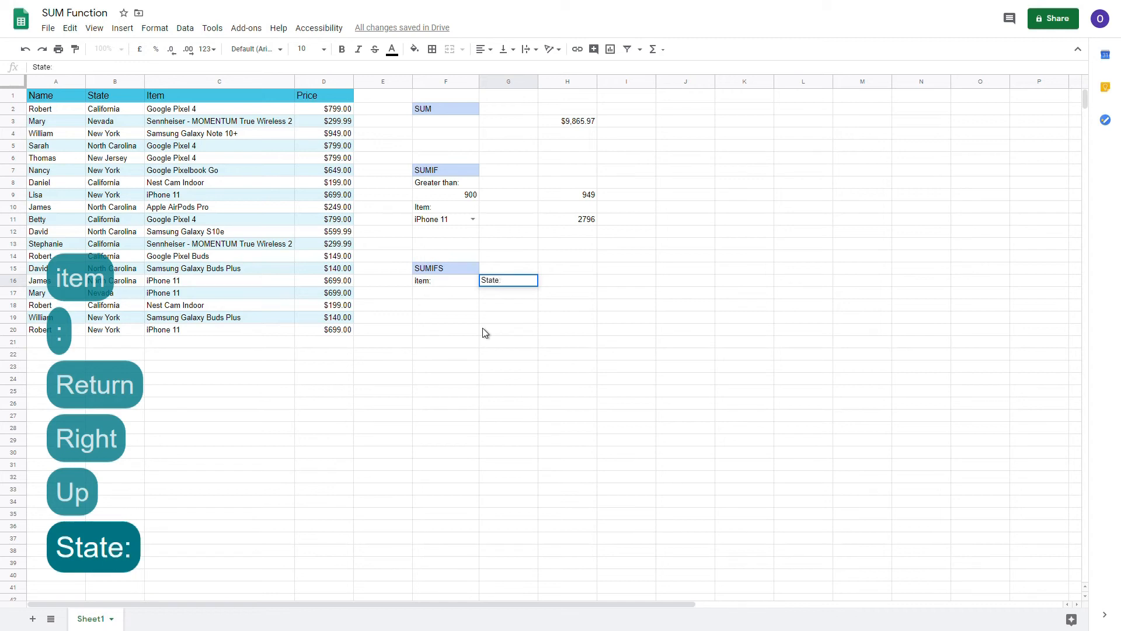
{"action": "key", "text": "Return"}
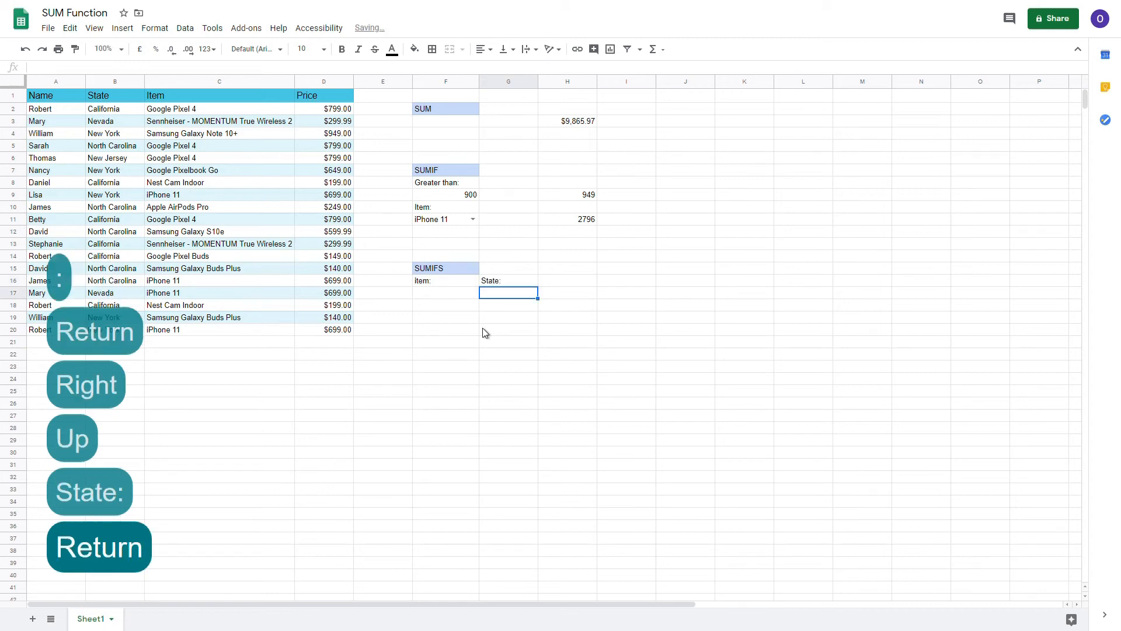
Step: Add list-from-a-range data validation to cell F17 using the named range "item", and open its list of choices
{"action": "left_click", "coordinate": [443, 293]}
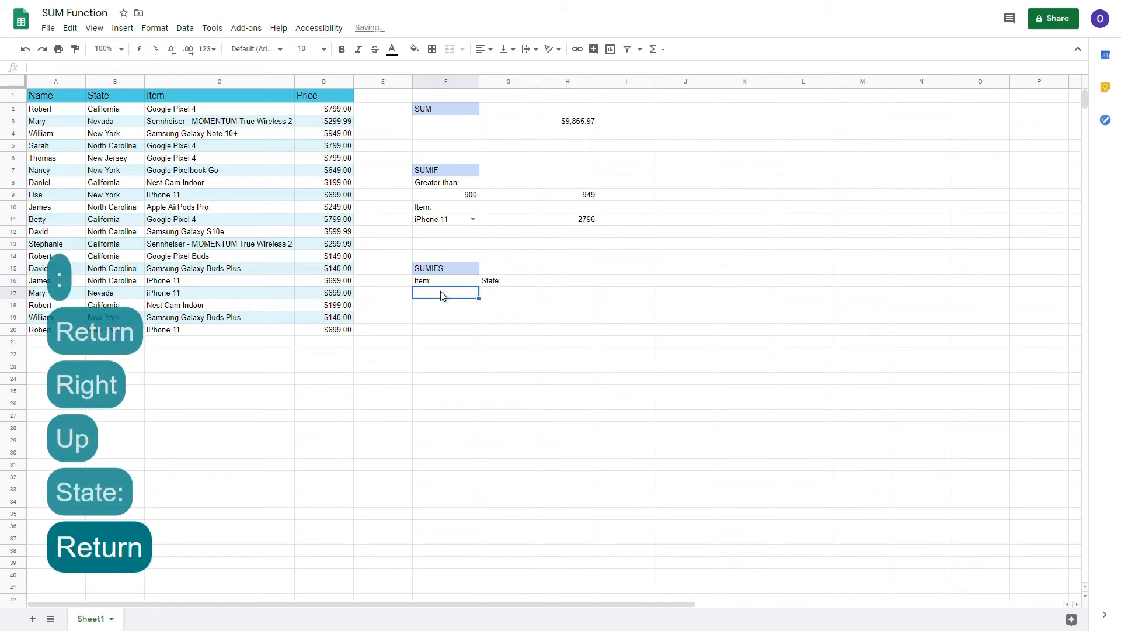
{"action": "left_click", "coordinate": [186, 28]}
{"action": "left_click", "coordinate": [248, 183]}
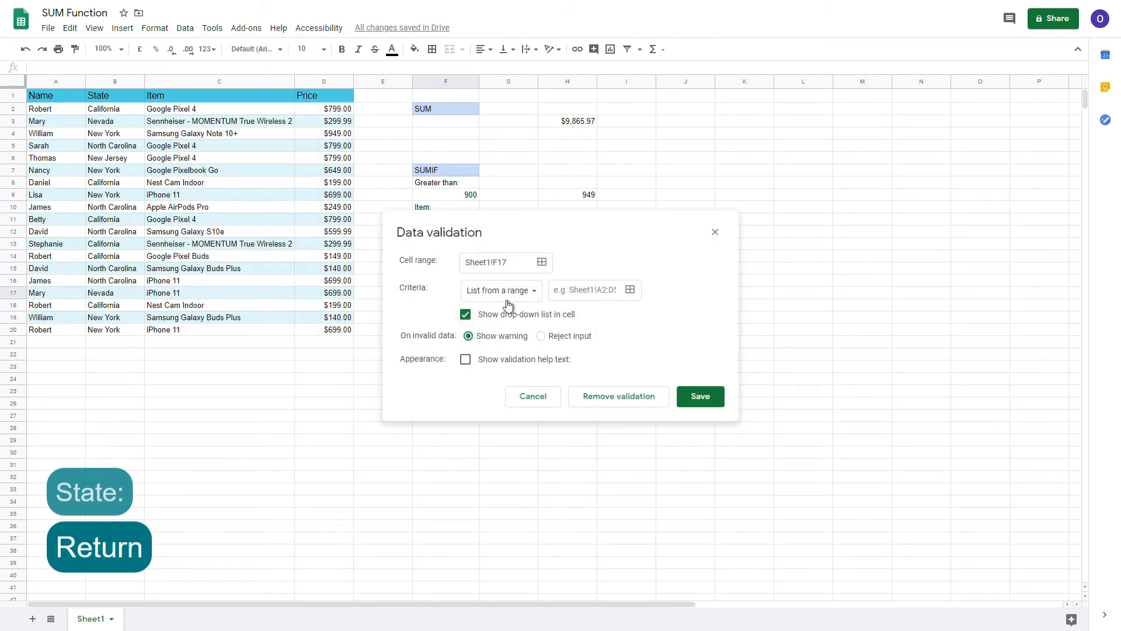
{"action": "left_click", "coordinate": [580, 292]}
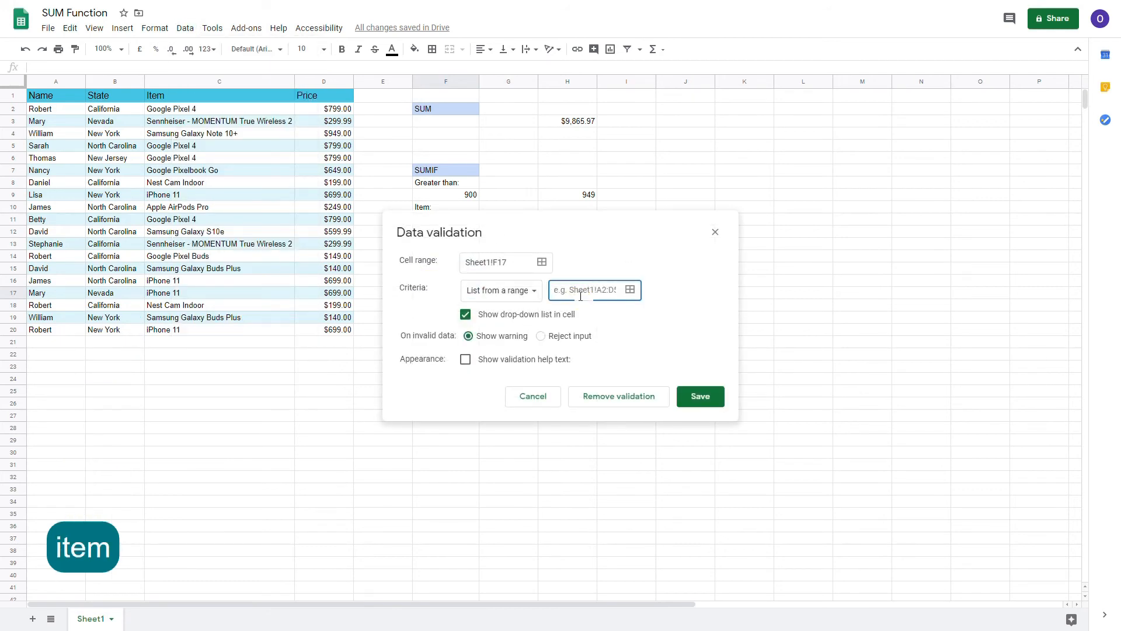
{"action": "type", "text": "item"}
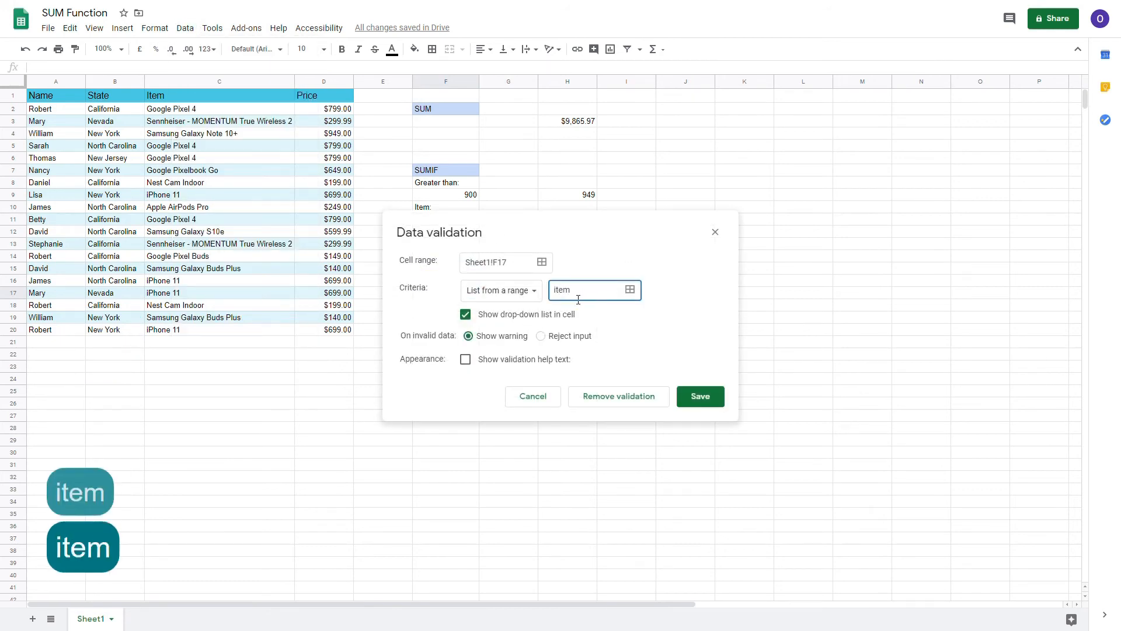
{"action": "left_click", "coordinate": [690, 404]}
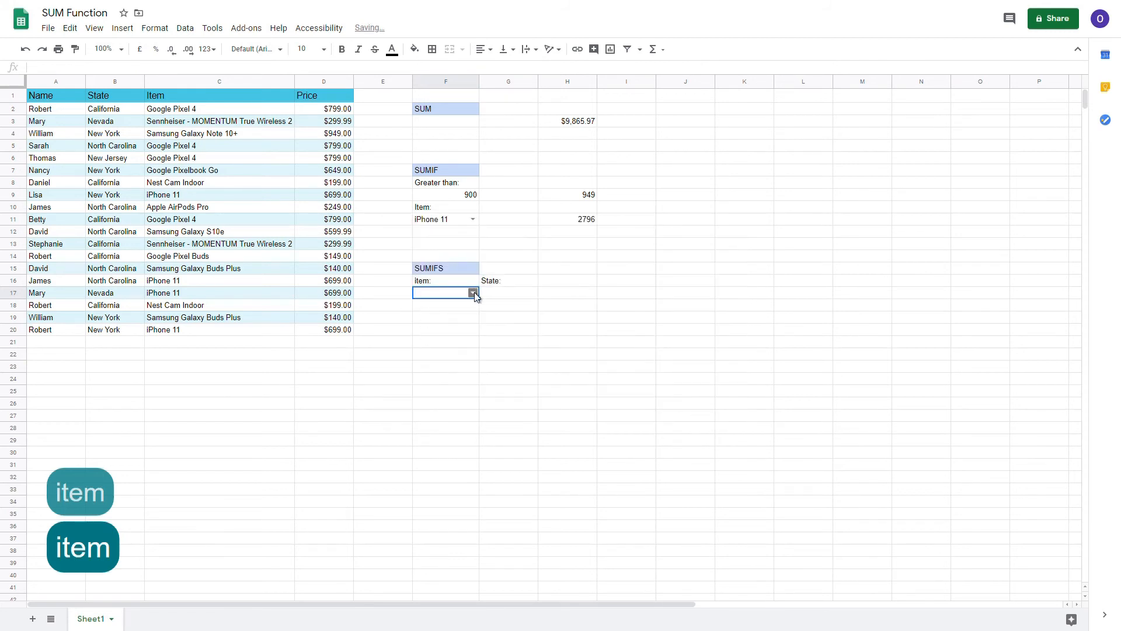
{"action": "left_click", "coordinate": [474, 294]}
Step: Add list-from-a-range data validation to cell G17 using the named range "state", and open its list of choices
{"action": "left_click", "coordinate": [498, 290]}
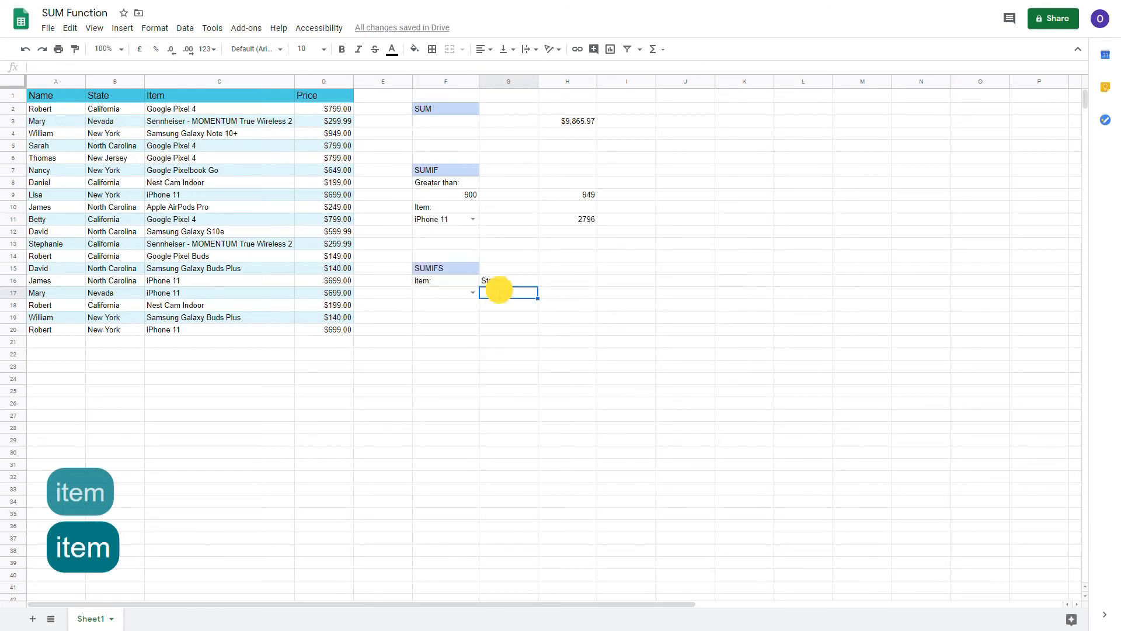
{"action": "left_click", "coordinate": [185, 28]}
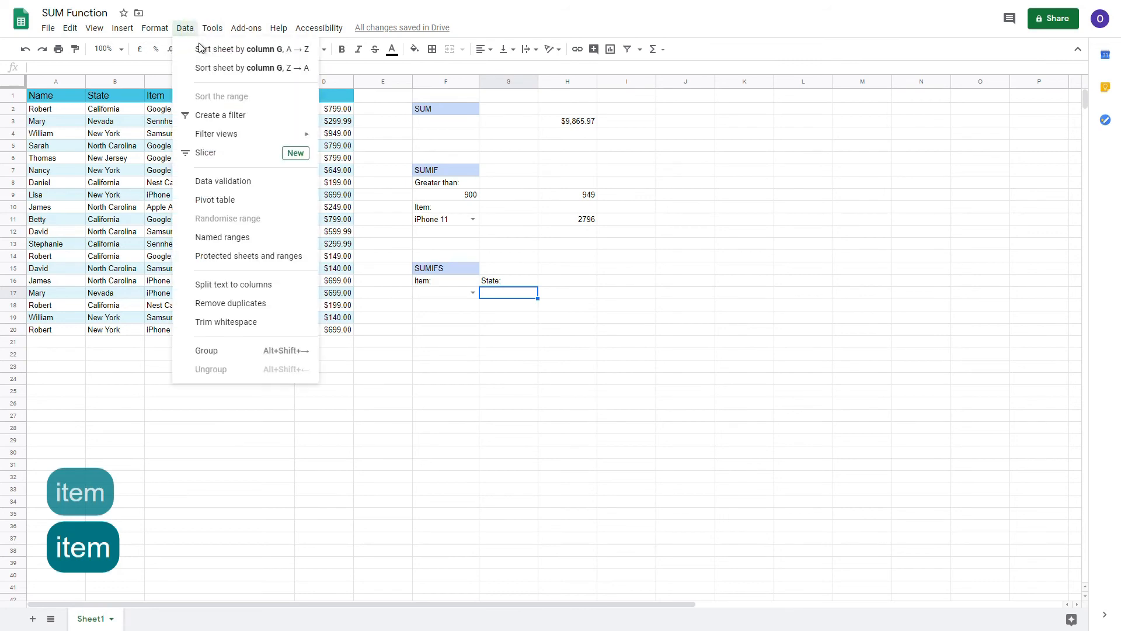
{"action": "left_click", "coordinate": [226, 184]}
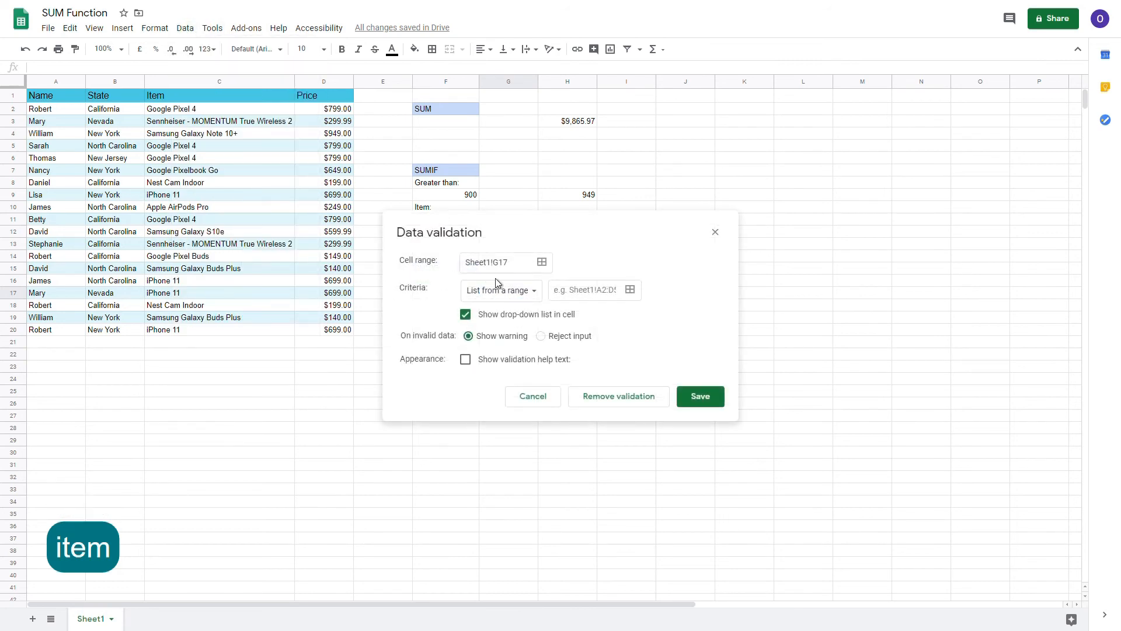
{"action": "left_click", "coordinate": [578, 294]}
{"action": "type", "text": "sta"}
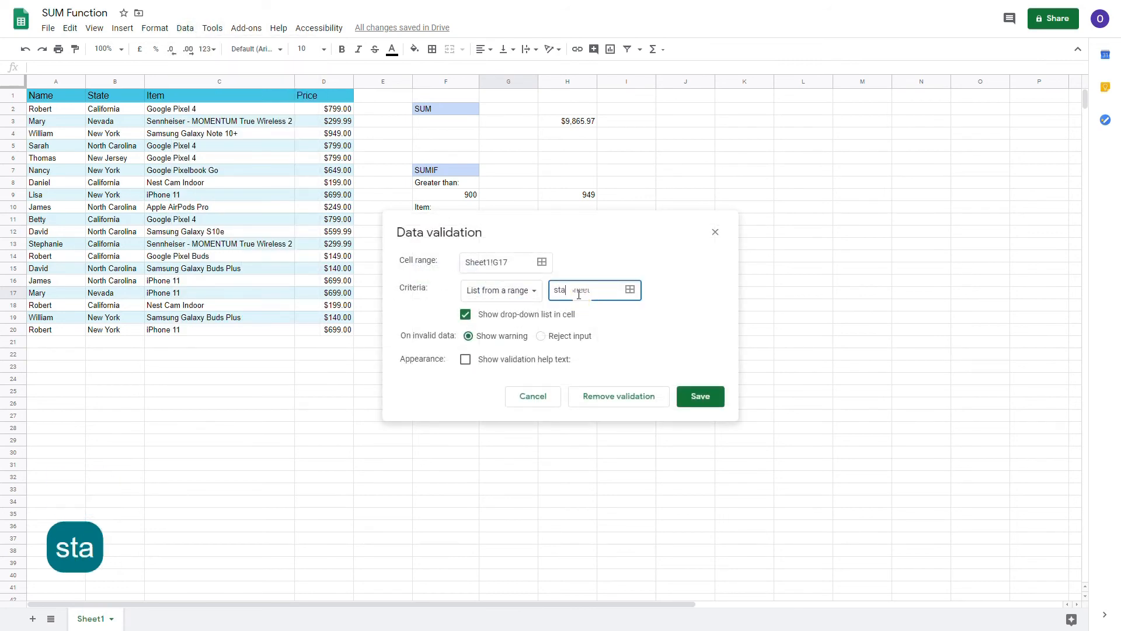
{"action": "type", "text": "te"}
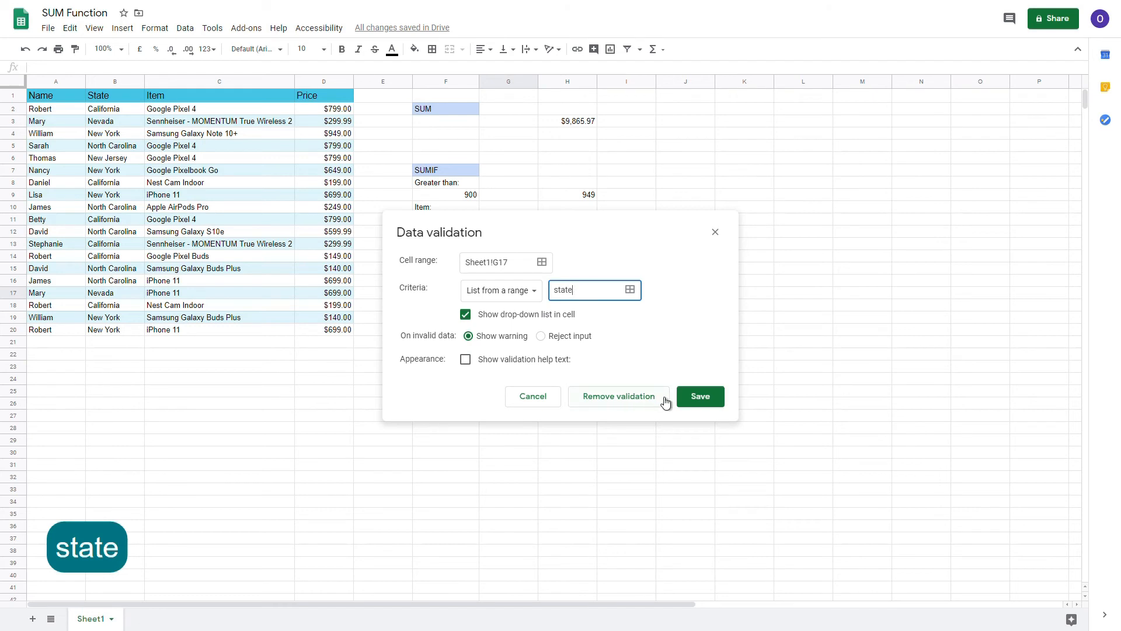
{"action": "left_click", "coordinate": [692, 403]}
{"action": "left_click", "coordinate": [531, 293]}
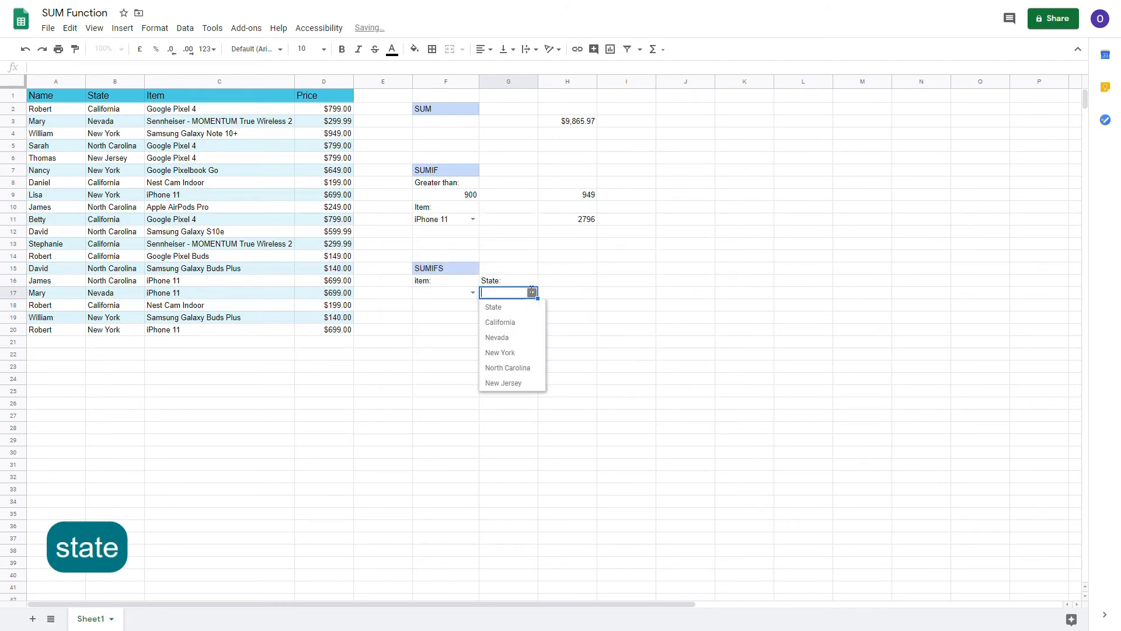
Step: Start a SUMIFS formula in cell H17 with the Price column D:D as the sum range
{"action": "left_click", "coordinate": [551, 292]}
{"action": "key", "text": "ctrl+z"}
{"action": "type", "text": "="}
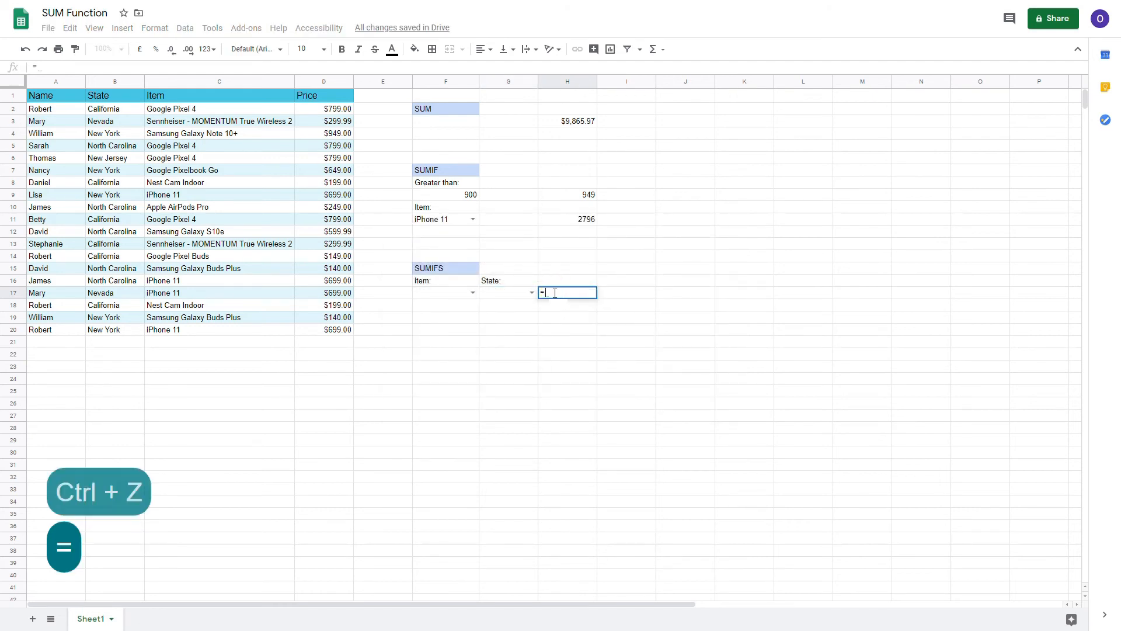
{"action": "type", "text": "s"}
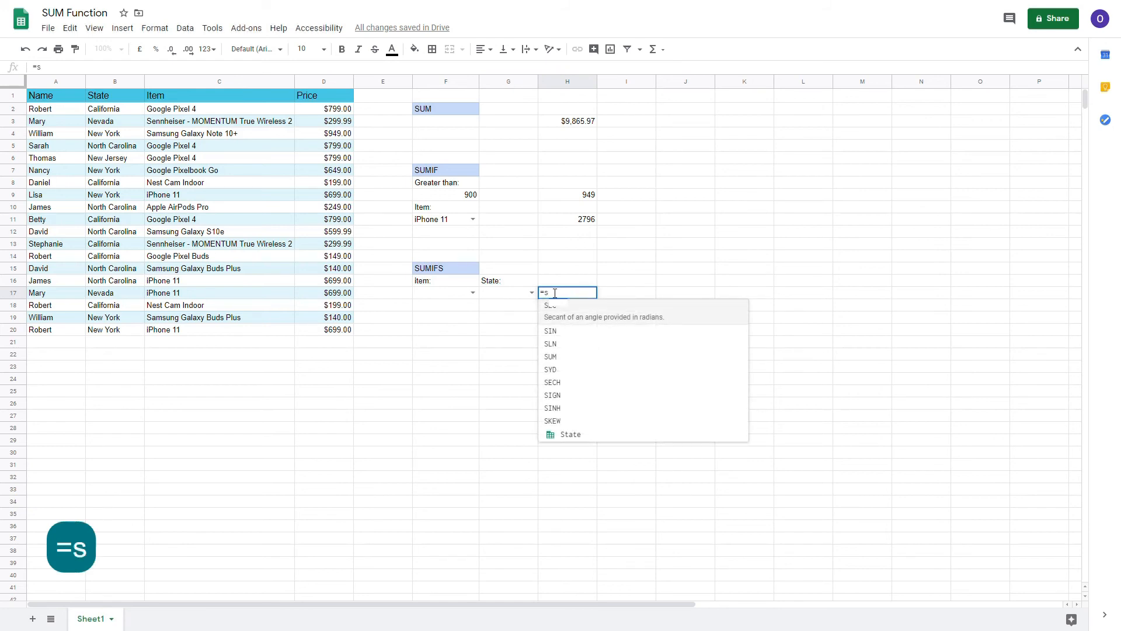
{"action": "type", "text": "umi"}
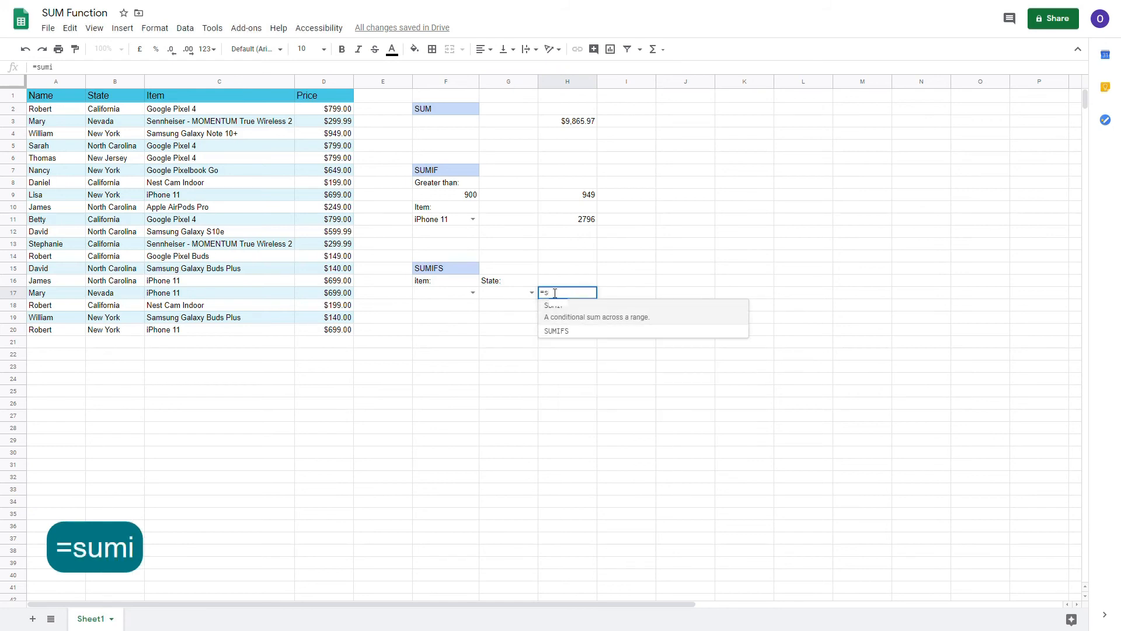
{"action": "type", "text": "fs"}
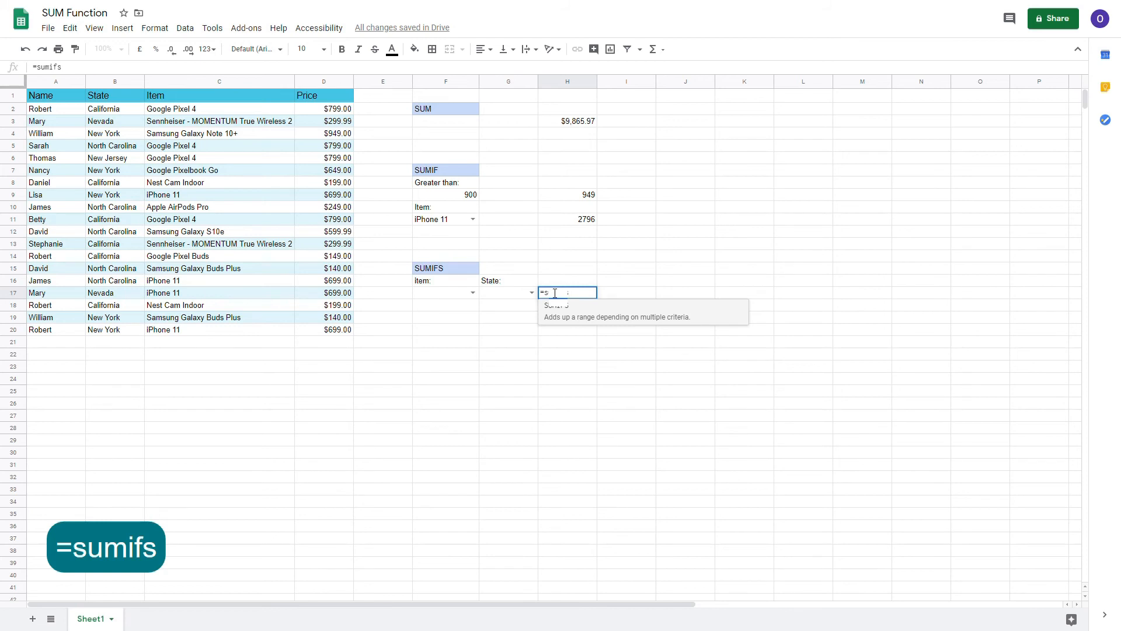
{"action": "type", "text": "("}
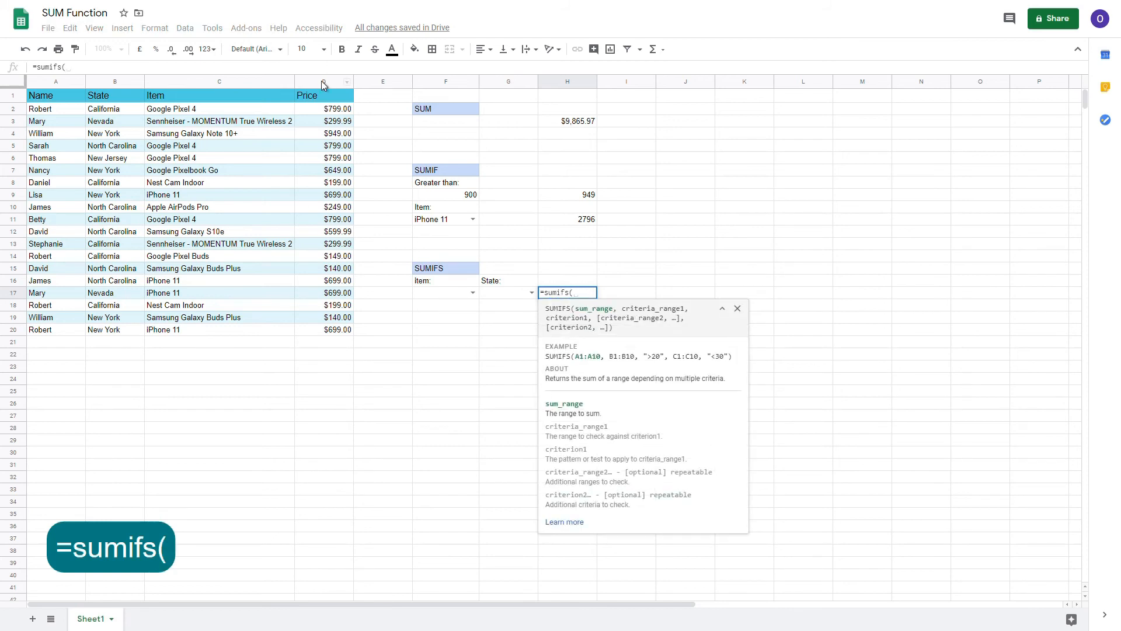
{"action": "left_click", "coordinate": [320, 84]}
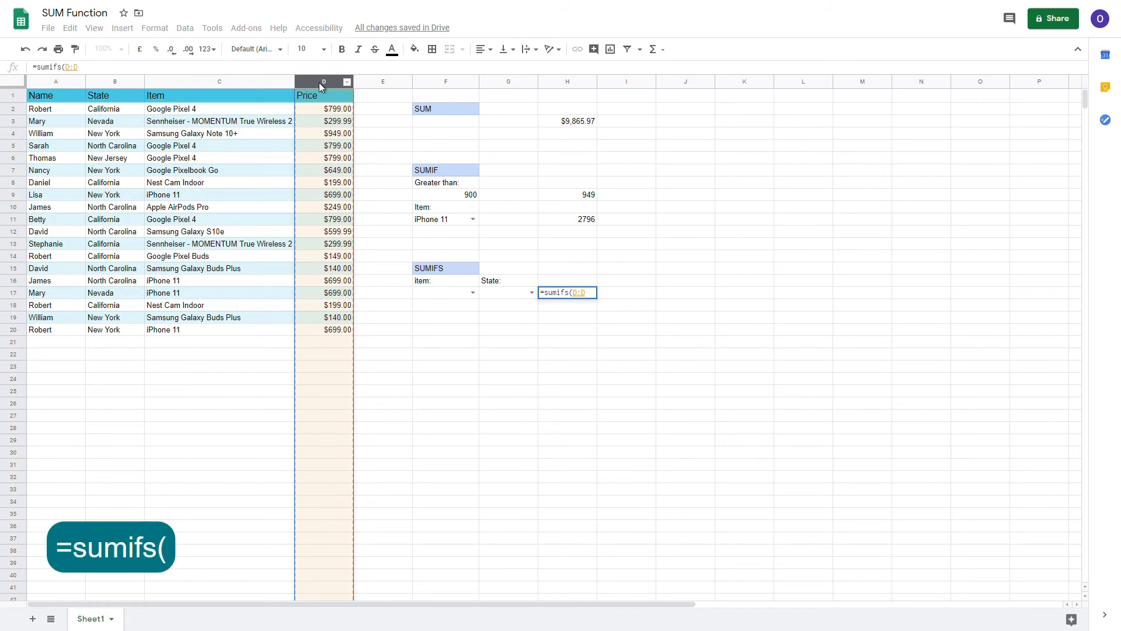
{"action": "type", "text": ","}
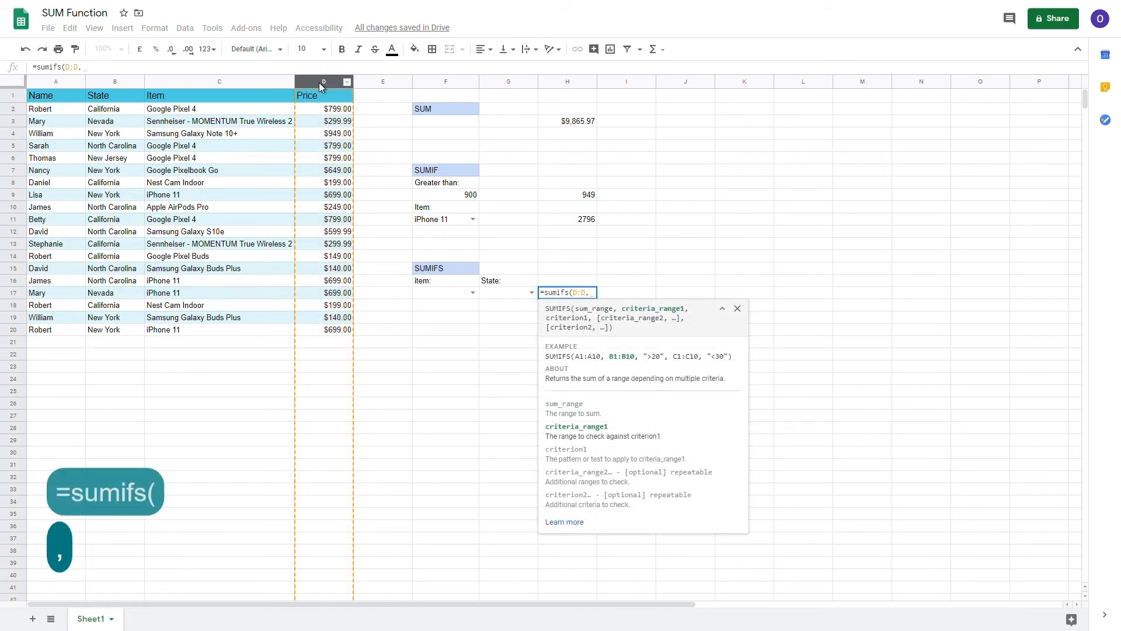
Step: Extend the SUMIFS formula with criteria range C:C and criterion F16, plus criteria range B:B and criterion G17
{"action": "left_click", "coordinate": [180, 80]}
{"action": "type", "text": ","}
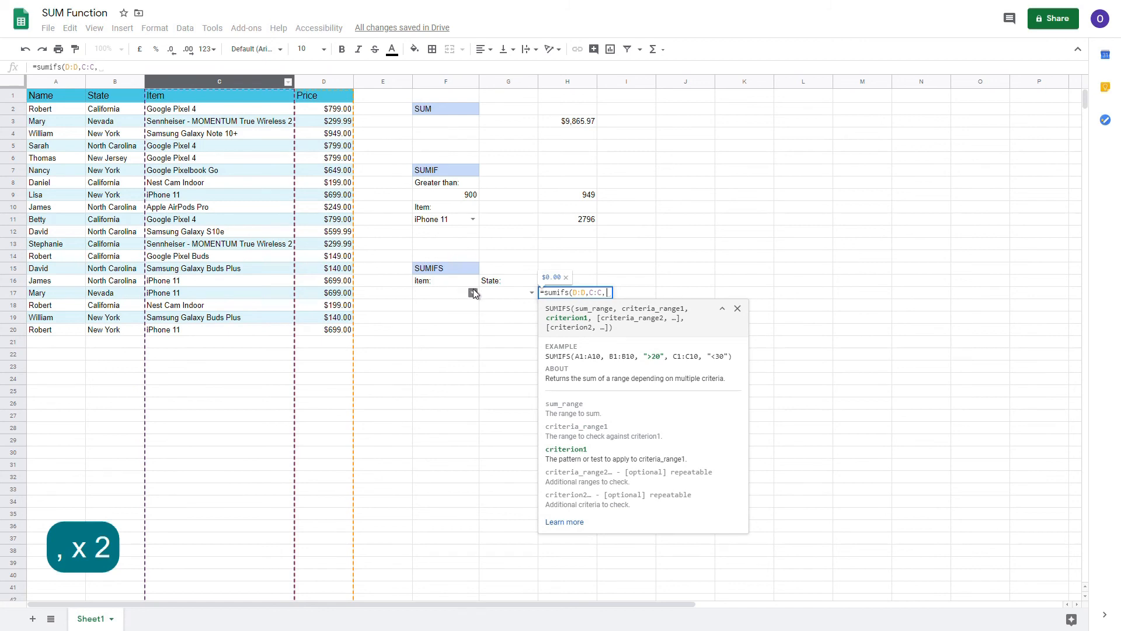
{"action": "left_click", "coordinate": [440, 282]}
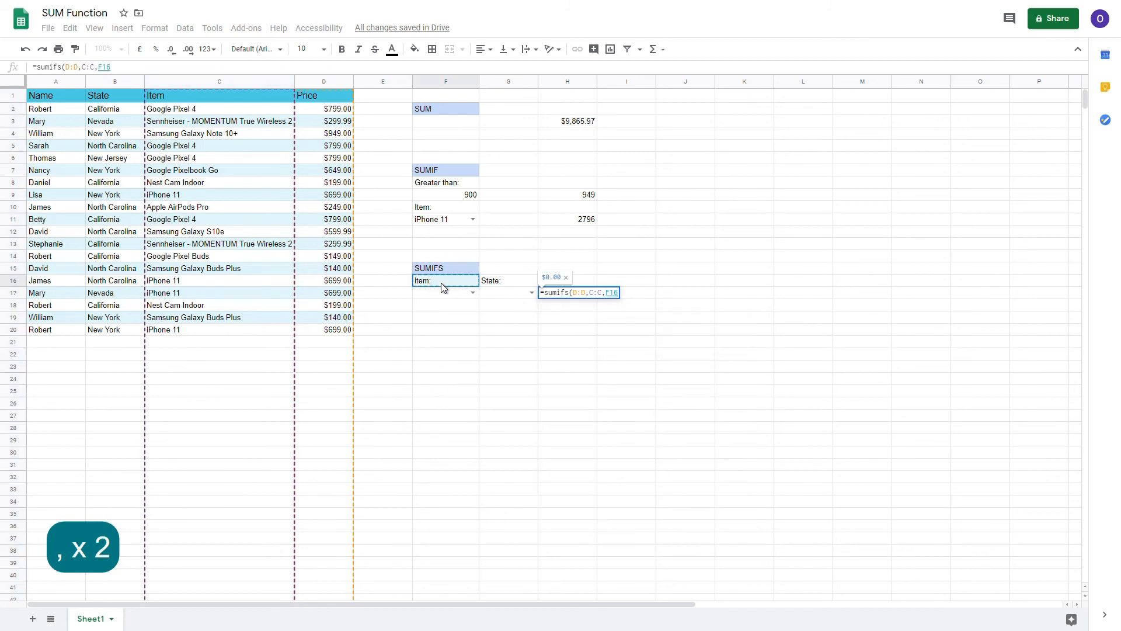
{"action": "type", "text": ","}
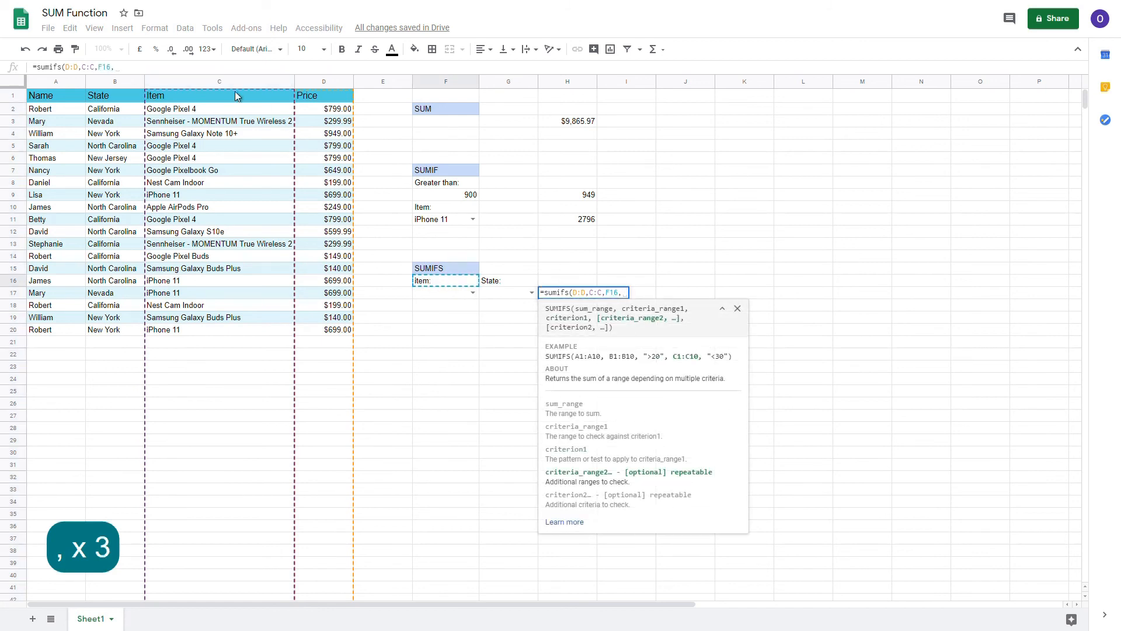
{"action": "left_click", "coordinate": [121, 79]}
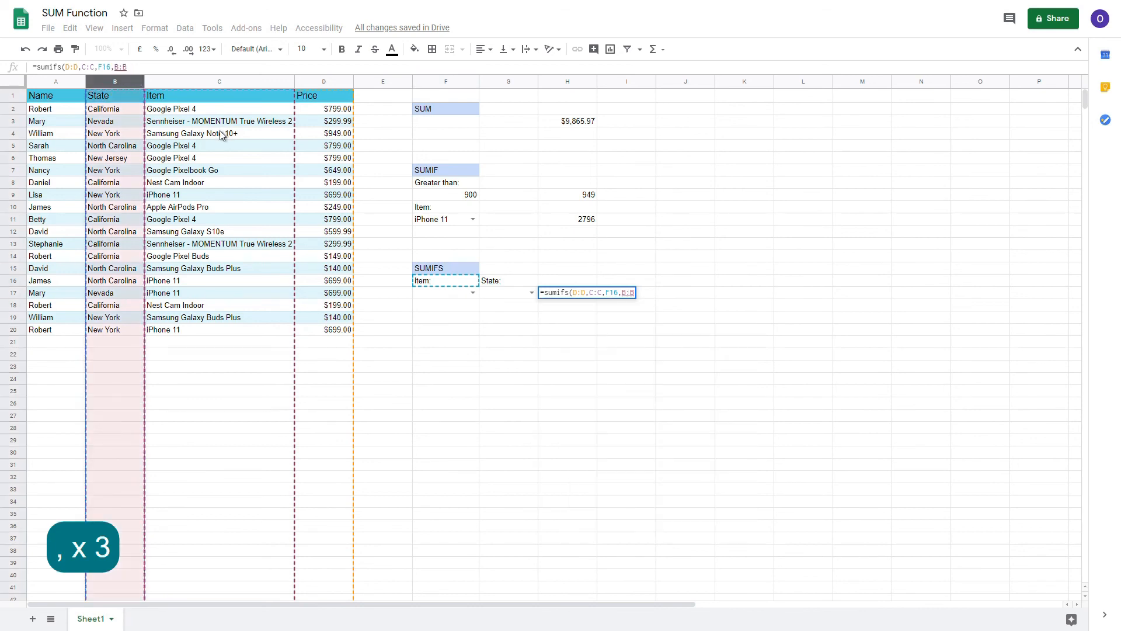
{"action": "type", "text": ","}
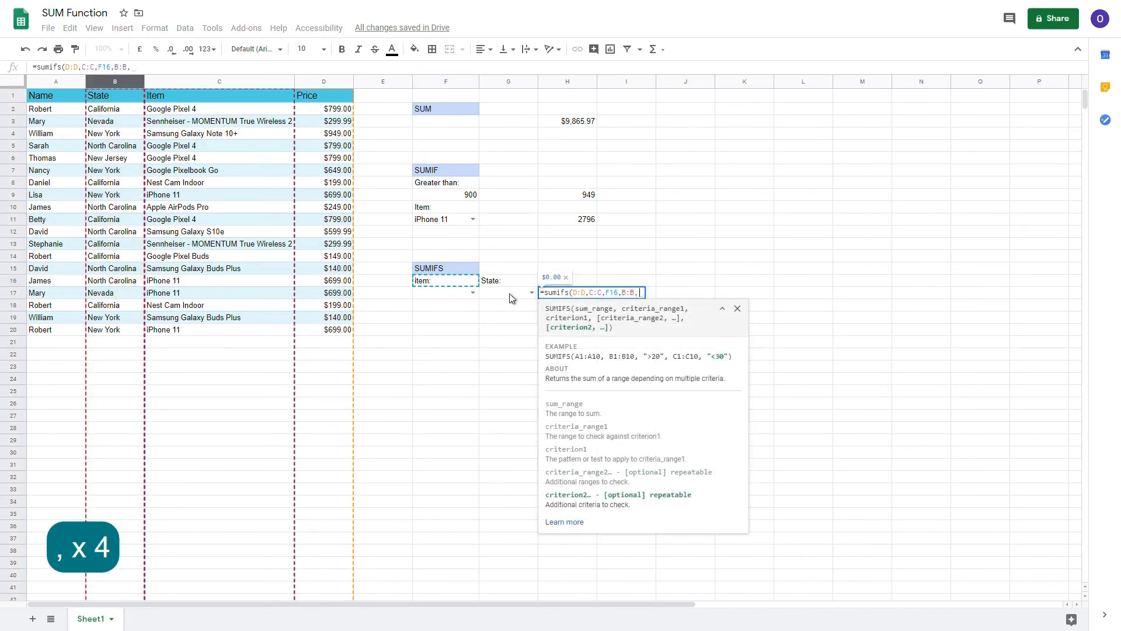
{"action": "left_click", "coordinate": [509, 292]}
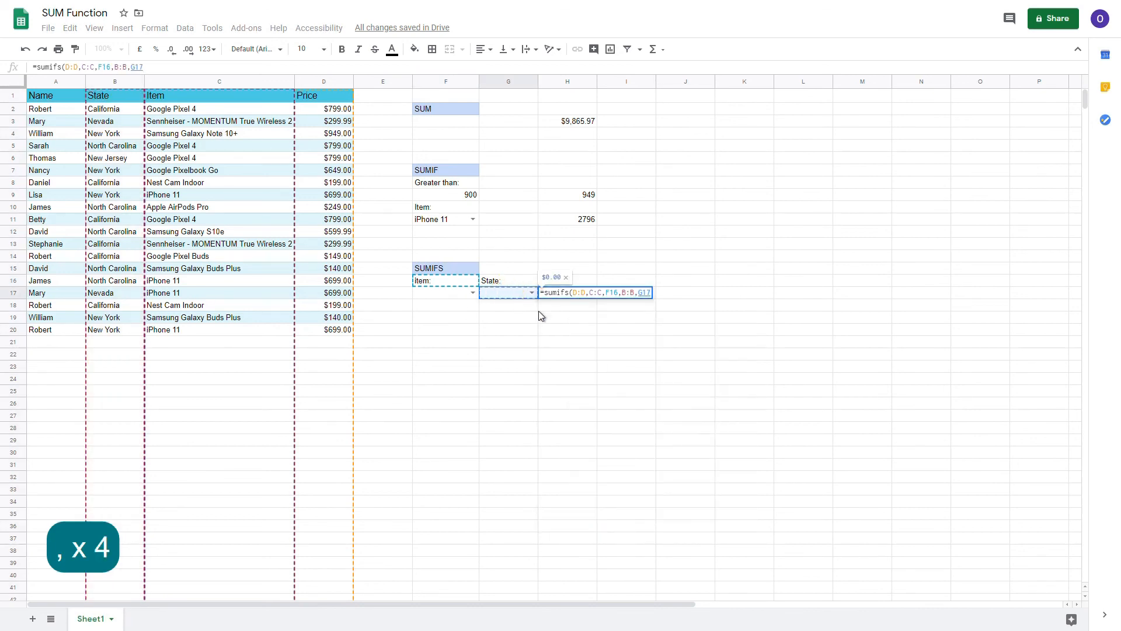
Step: Change the first criterion in the H17 formula to F17 and commit it as =sumifs(D:D,C:C,F17,B:B,G17)
{"action": "left_click_drag", "start_coordinate": [611, 292], "coordinate": [617, 291]}
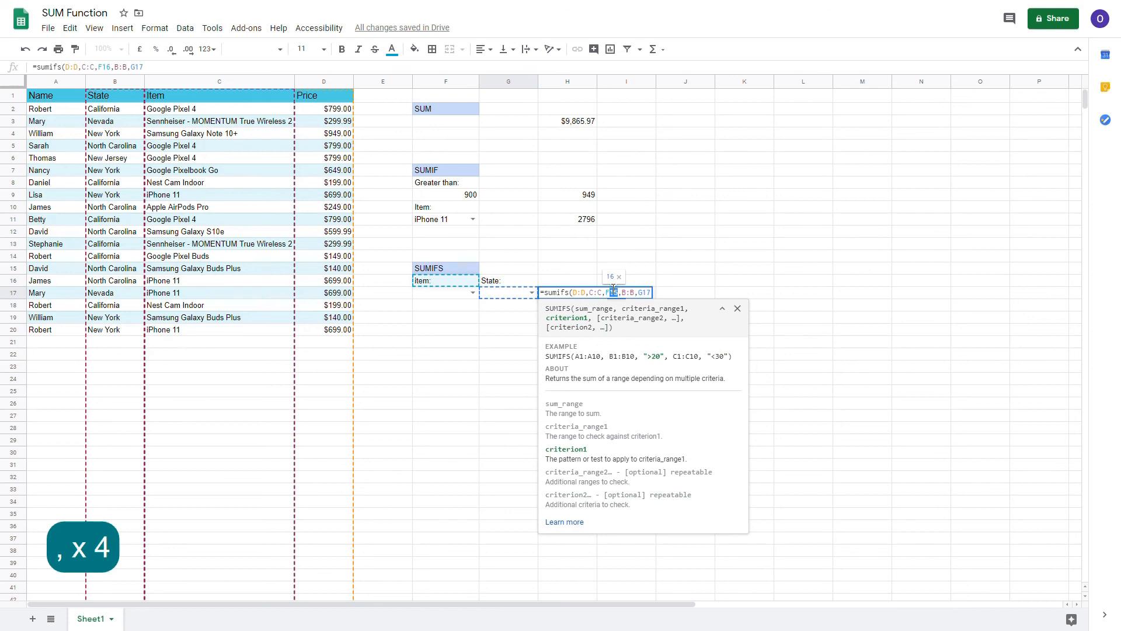
{"action": "type", "text": "17"}
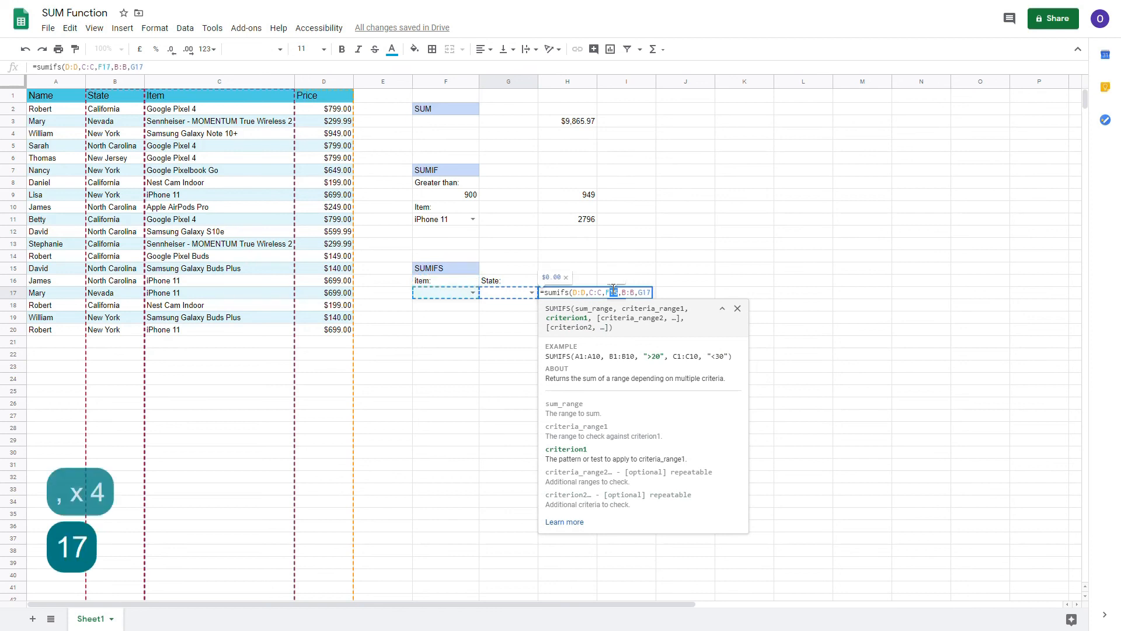
{"action": "key", "text": "Return"}
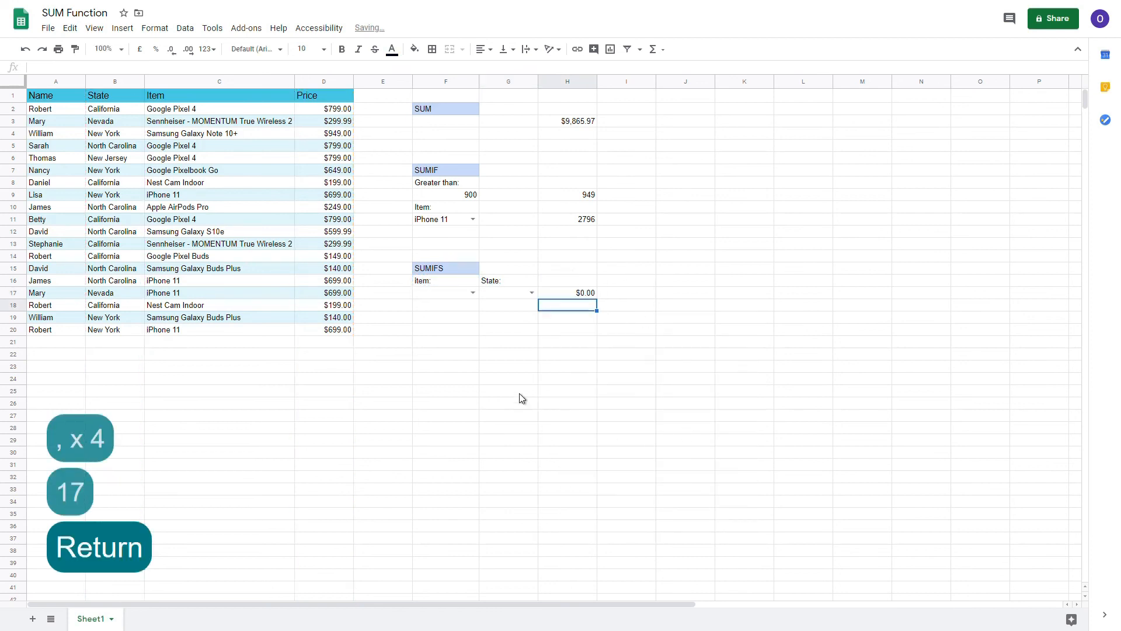
Step: Choose Google Pixel 4 as the item in cell F17 and California as the state in cell G17
{"action": "left_click", "coordinate": [470, 293]}
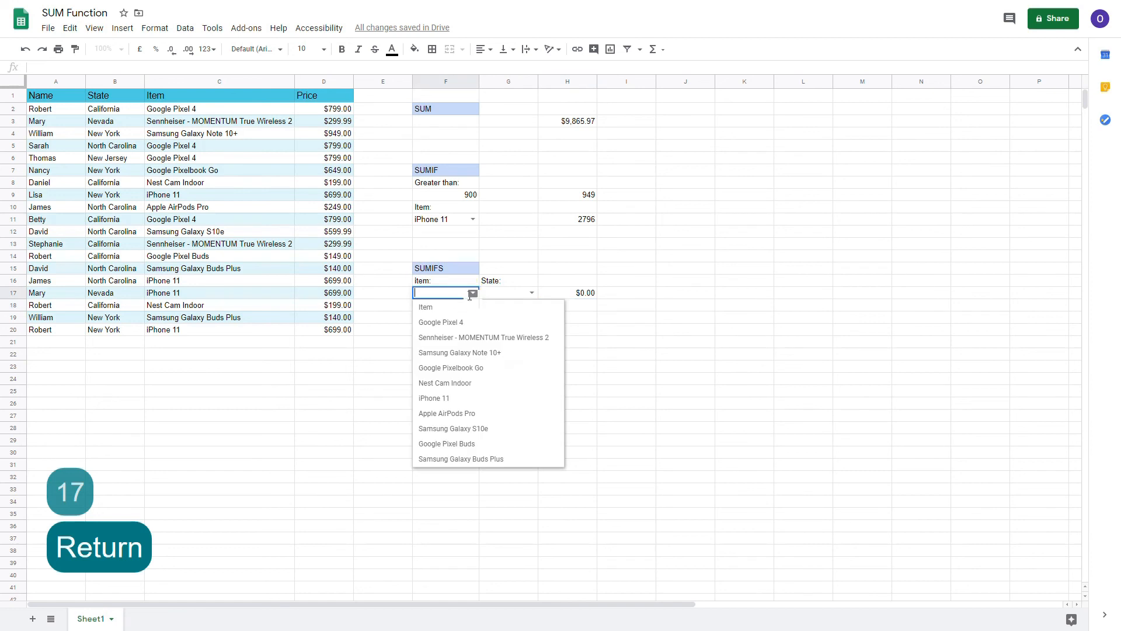
{"action": "left_click", "coordinate": [467, 330]}
{"action": "left_click", "coordinate": [530, 293]}
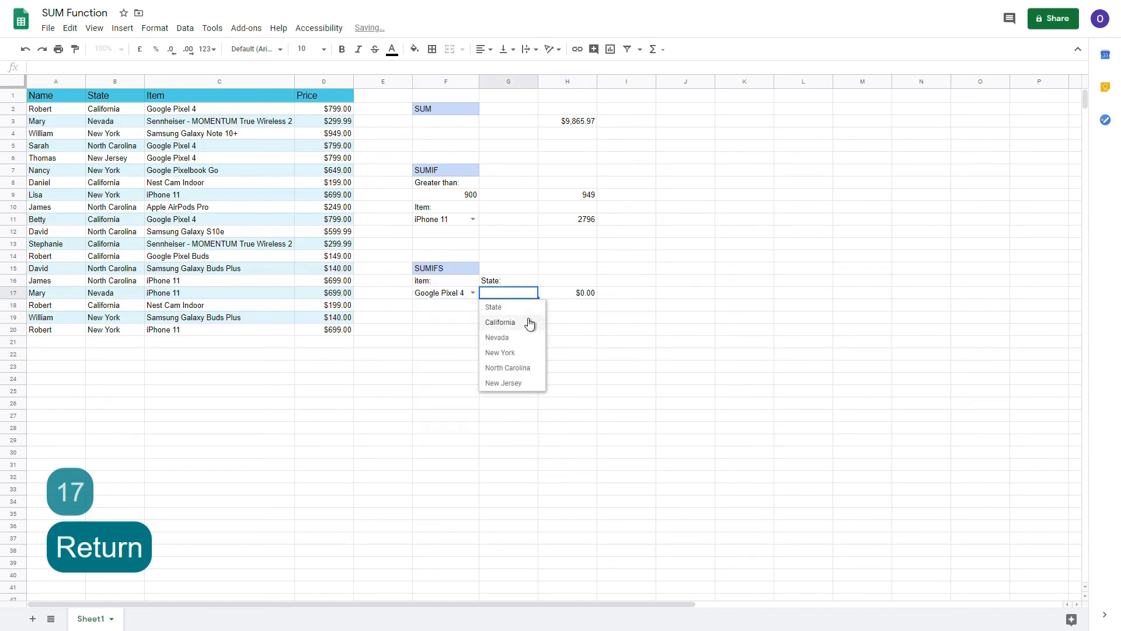
{"action": "left_click", "coordinate": [530, 321]}
Step: Switch the item in cell F17 to iPhone 11 and the state in cell G17 to New York
{"action": "left_click", "coordinate": [470, 293]}
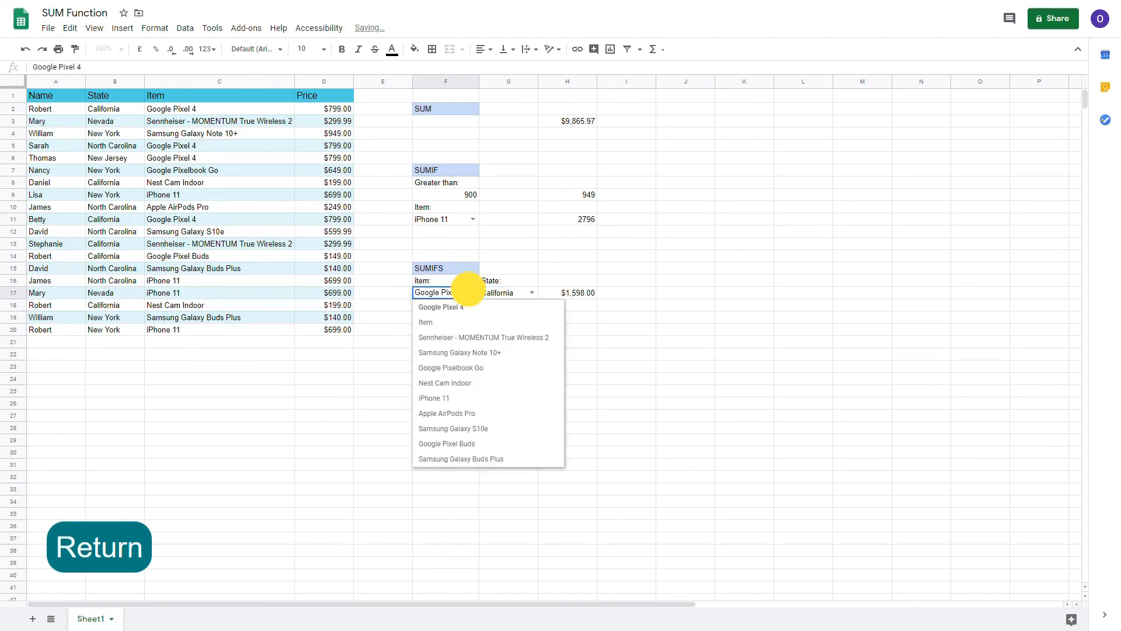
{"action": "left_click", "coordinate": [488, 399]}
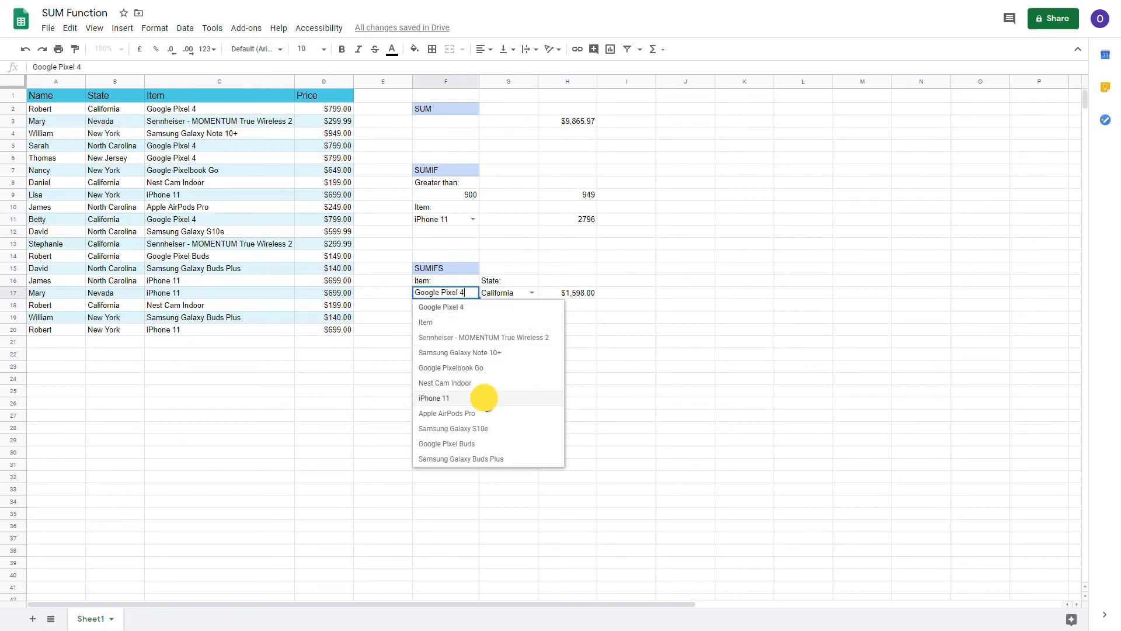
{"action": "left_click", "coordinate": [531, 293]}
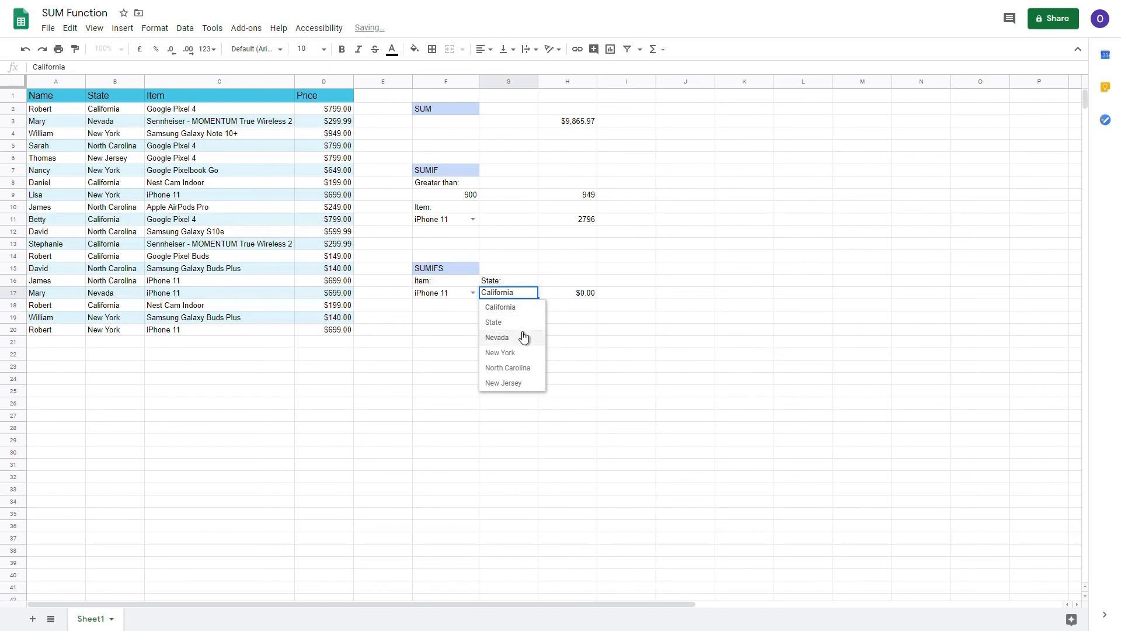
{"action": "left_click", "coordinate": [515, 352]}
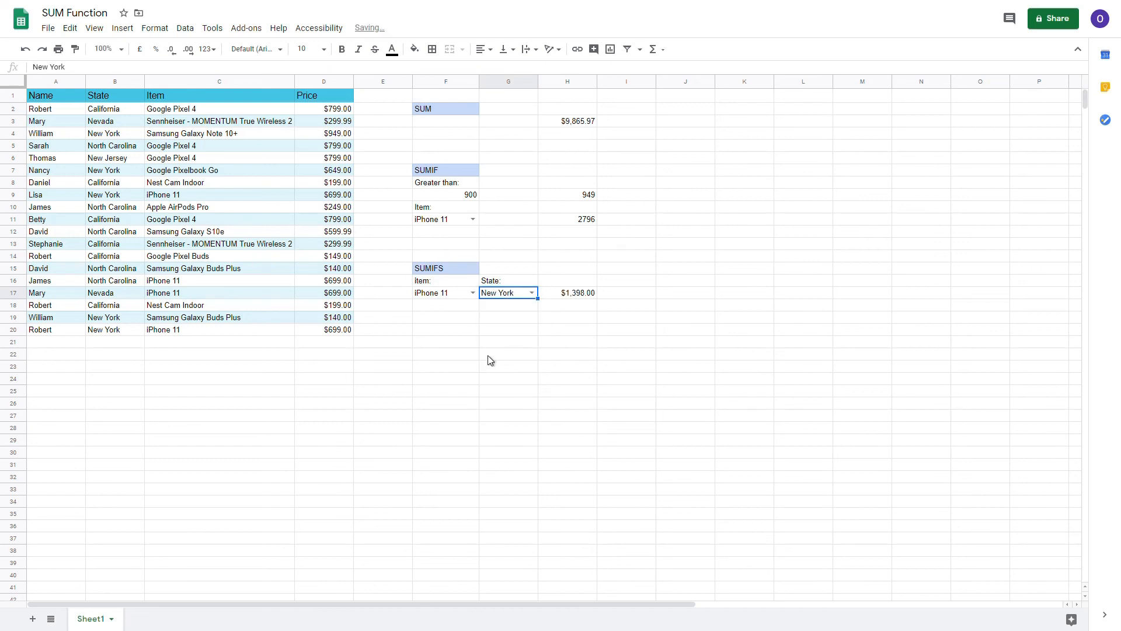